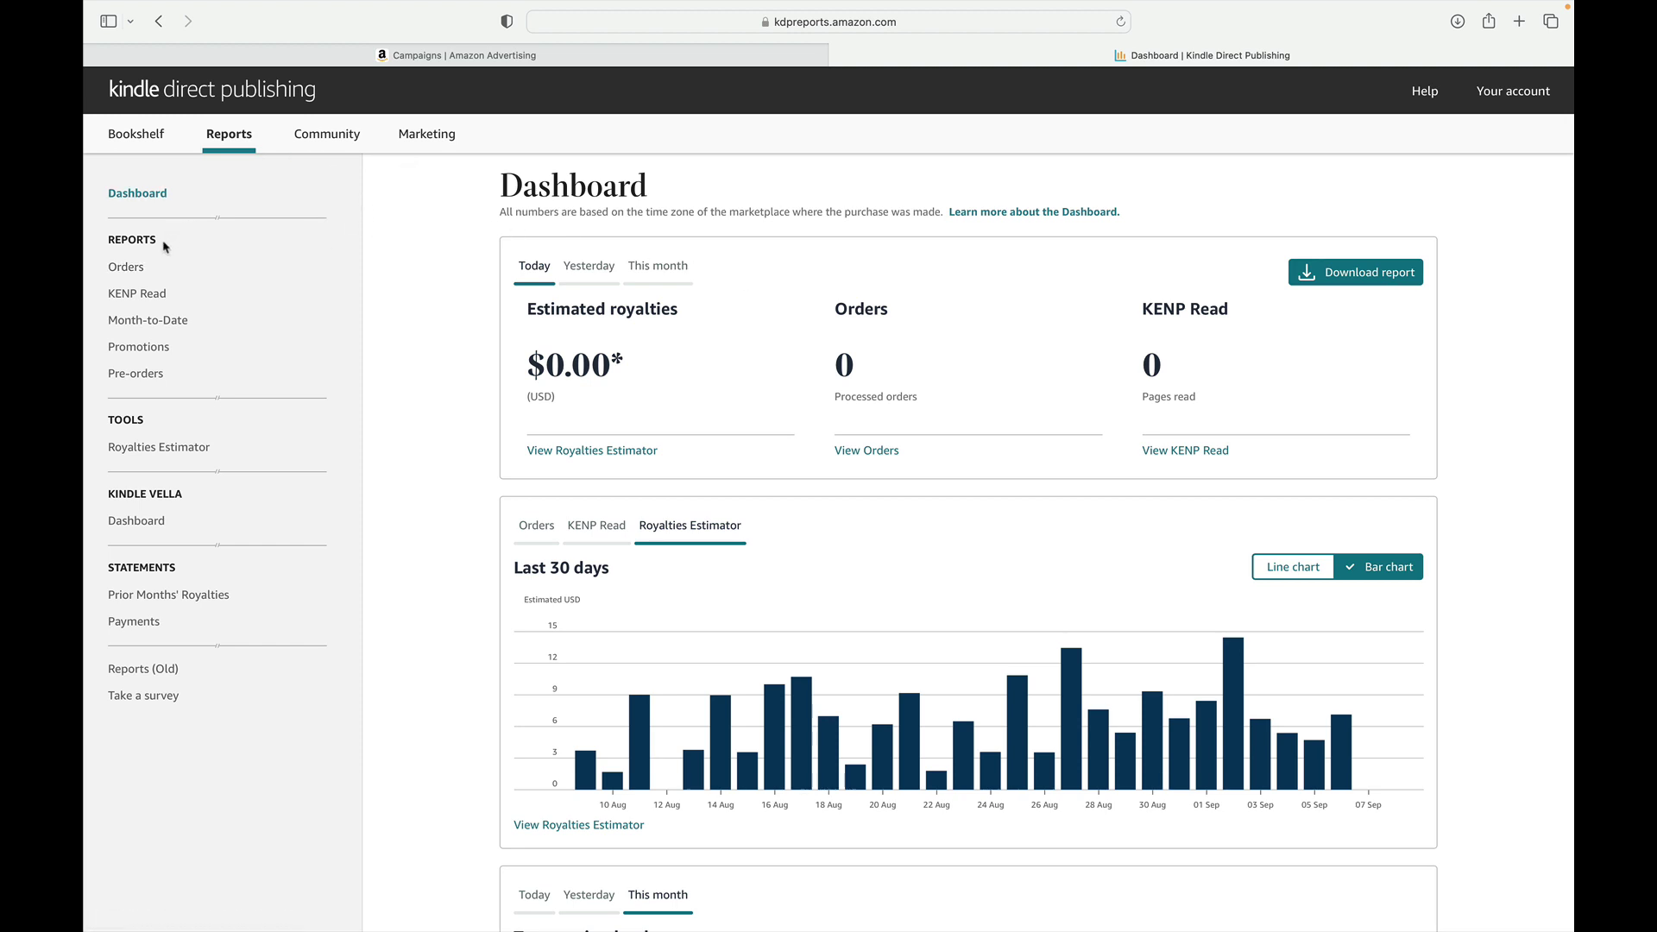
Open the Orders report and set its date range to last month (Aug 1 - 31, 2023).
click(126, 268)
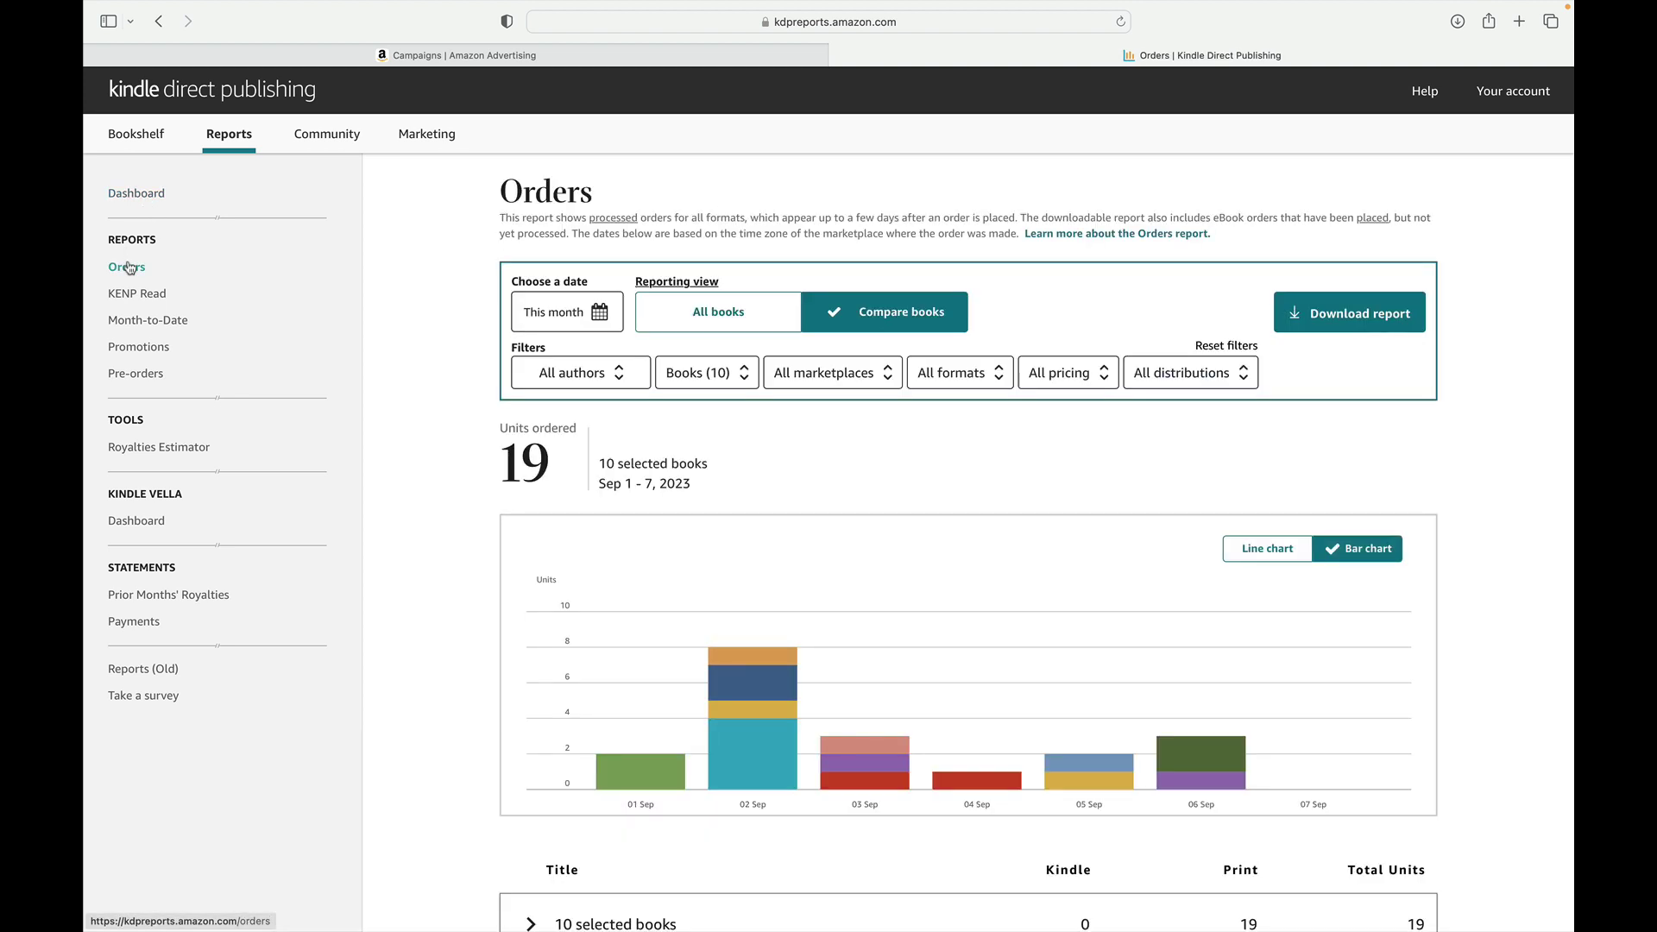
click(586, 321)
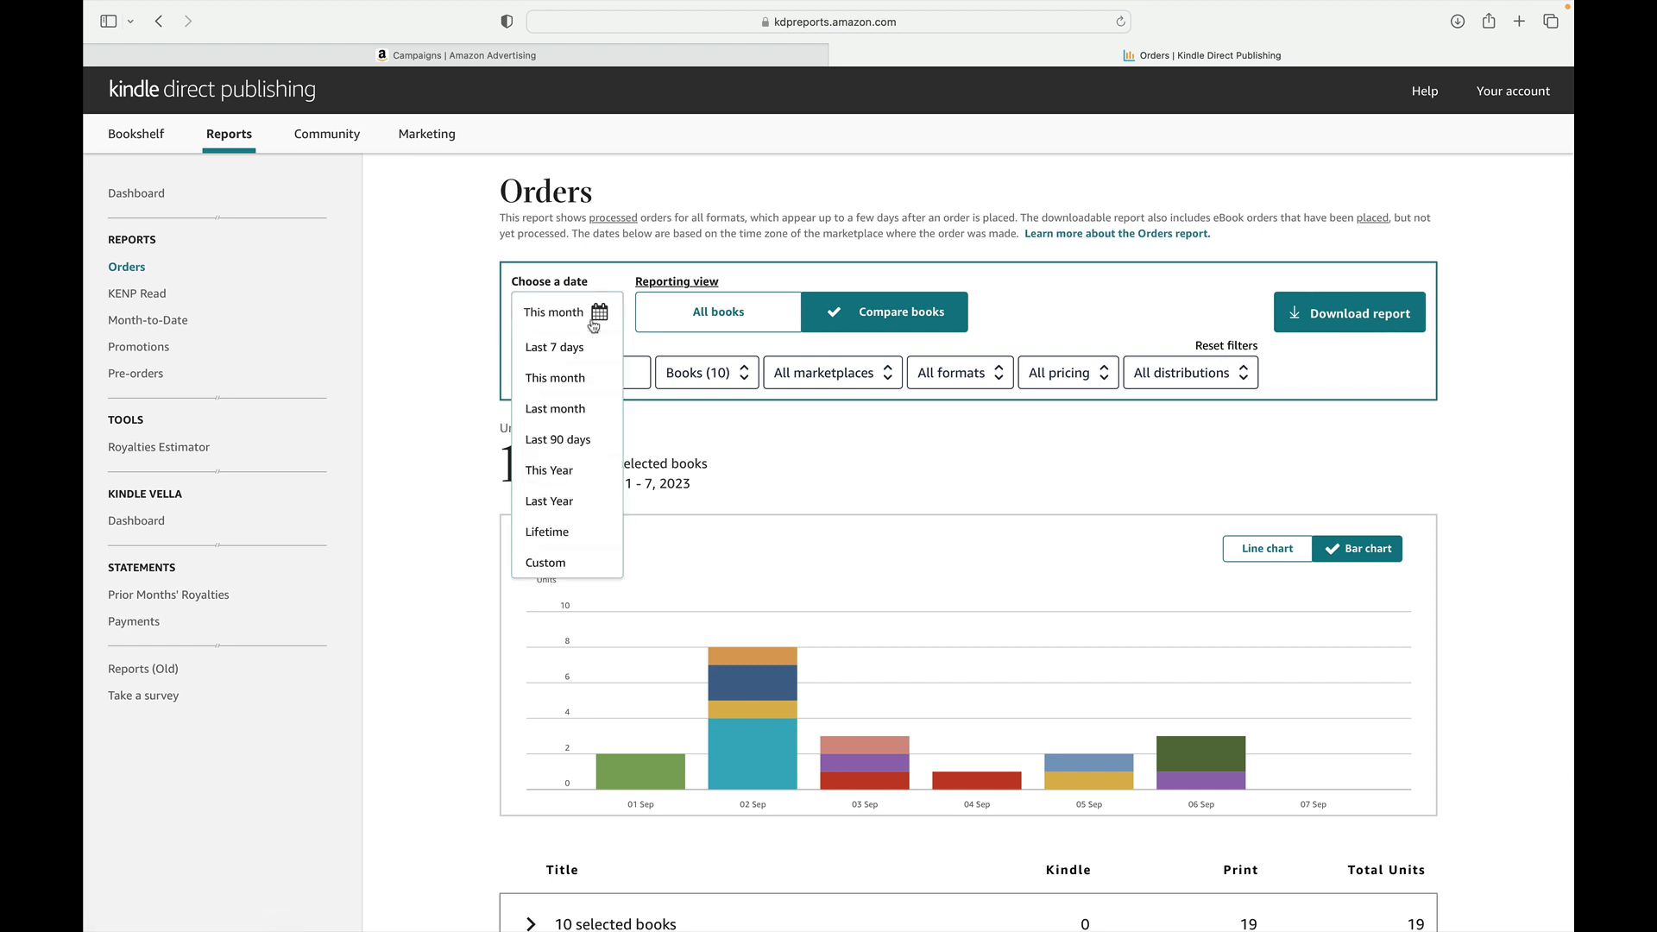
click(582, 407)
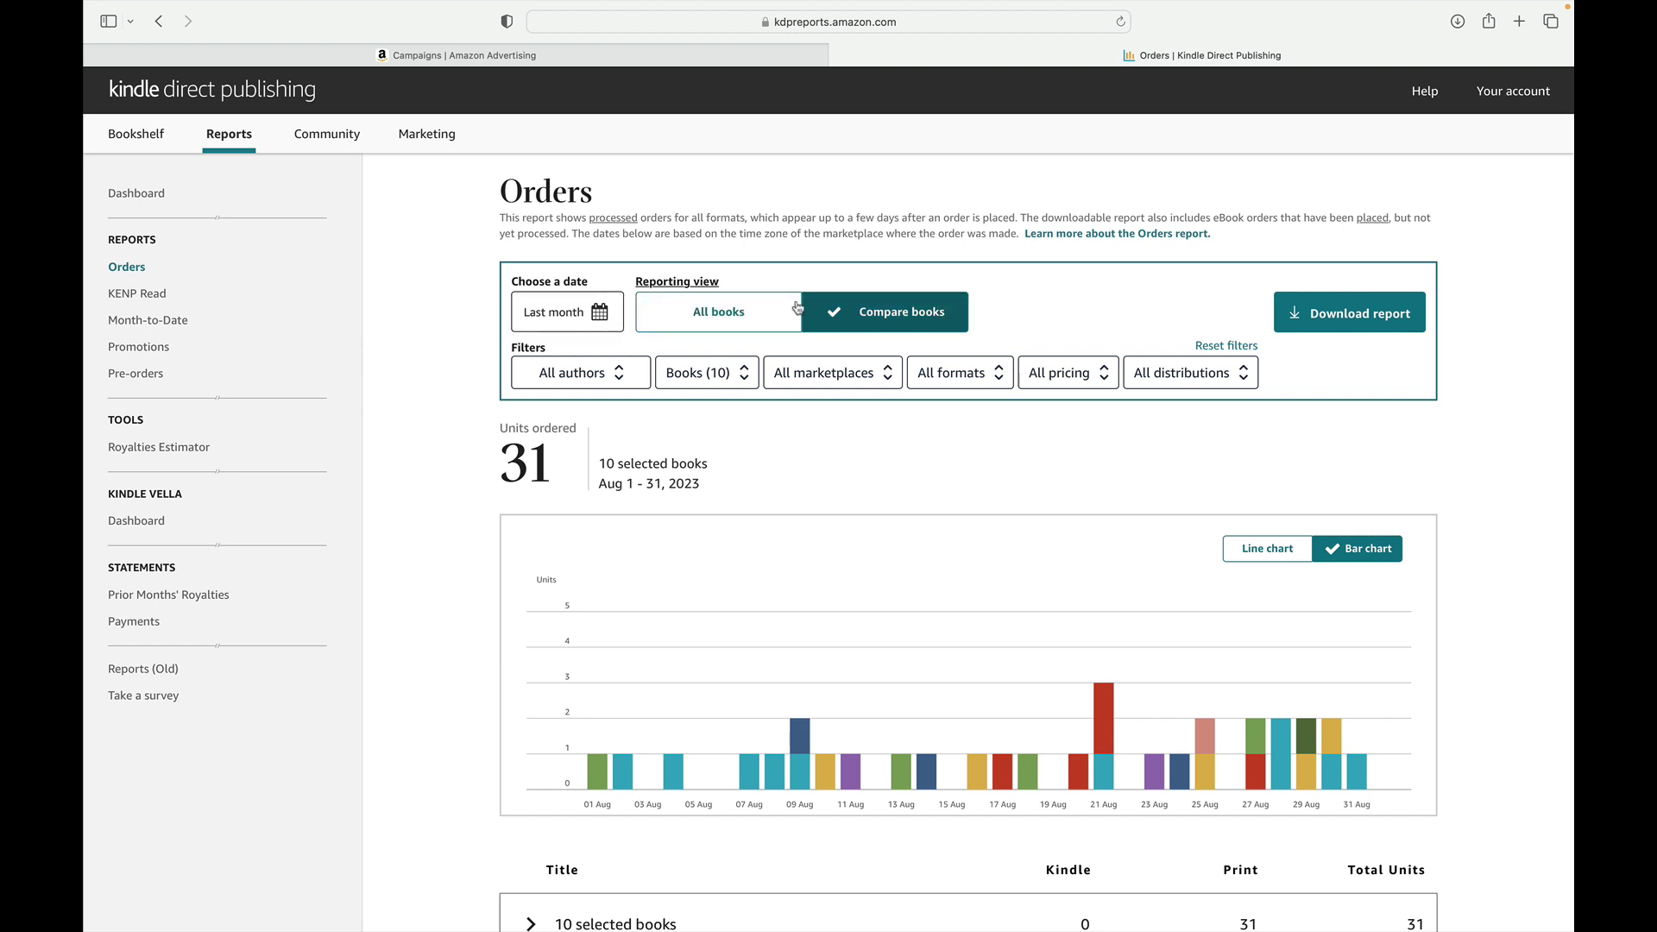
click(759, 312)
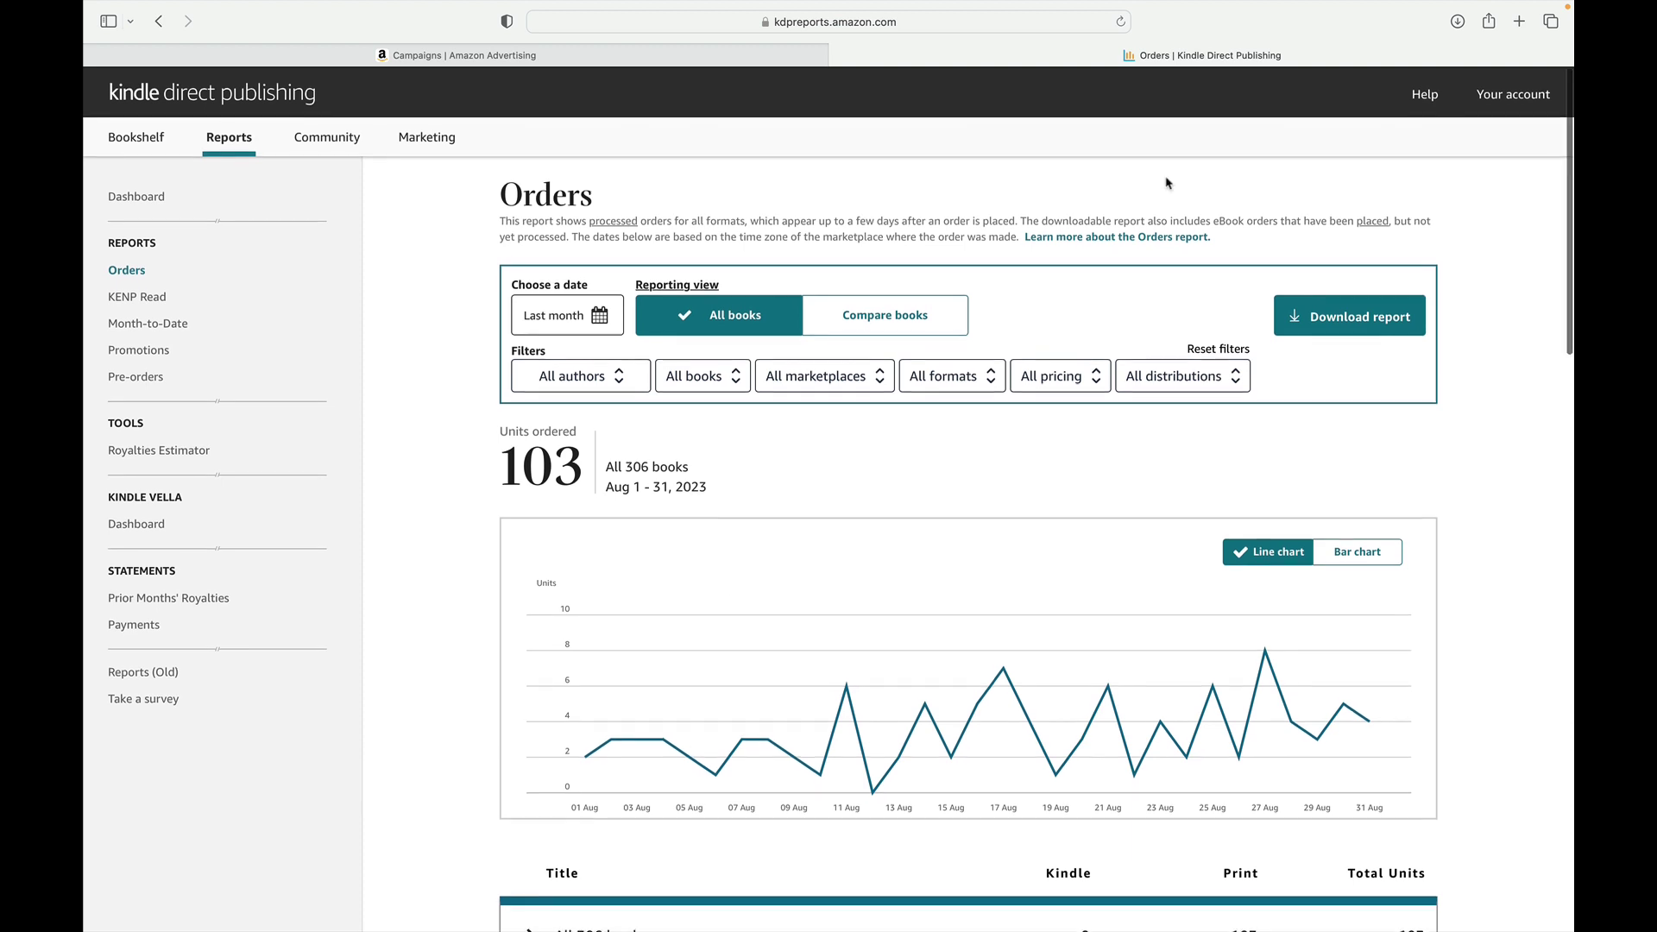
Scroll down to the Title / Kindle / Print / Total Units table for Aug 1 - 31, 2023.
scroll(1166, 183, down, 1)
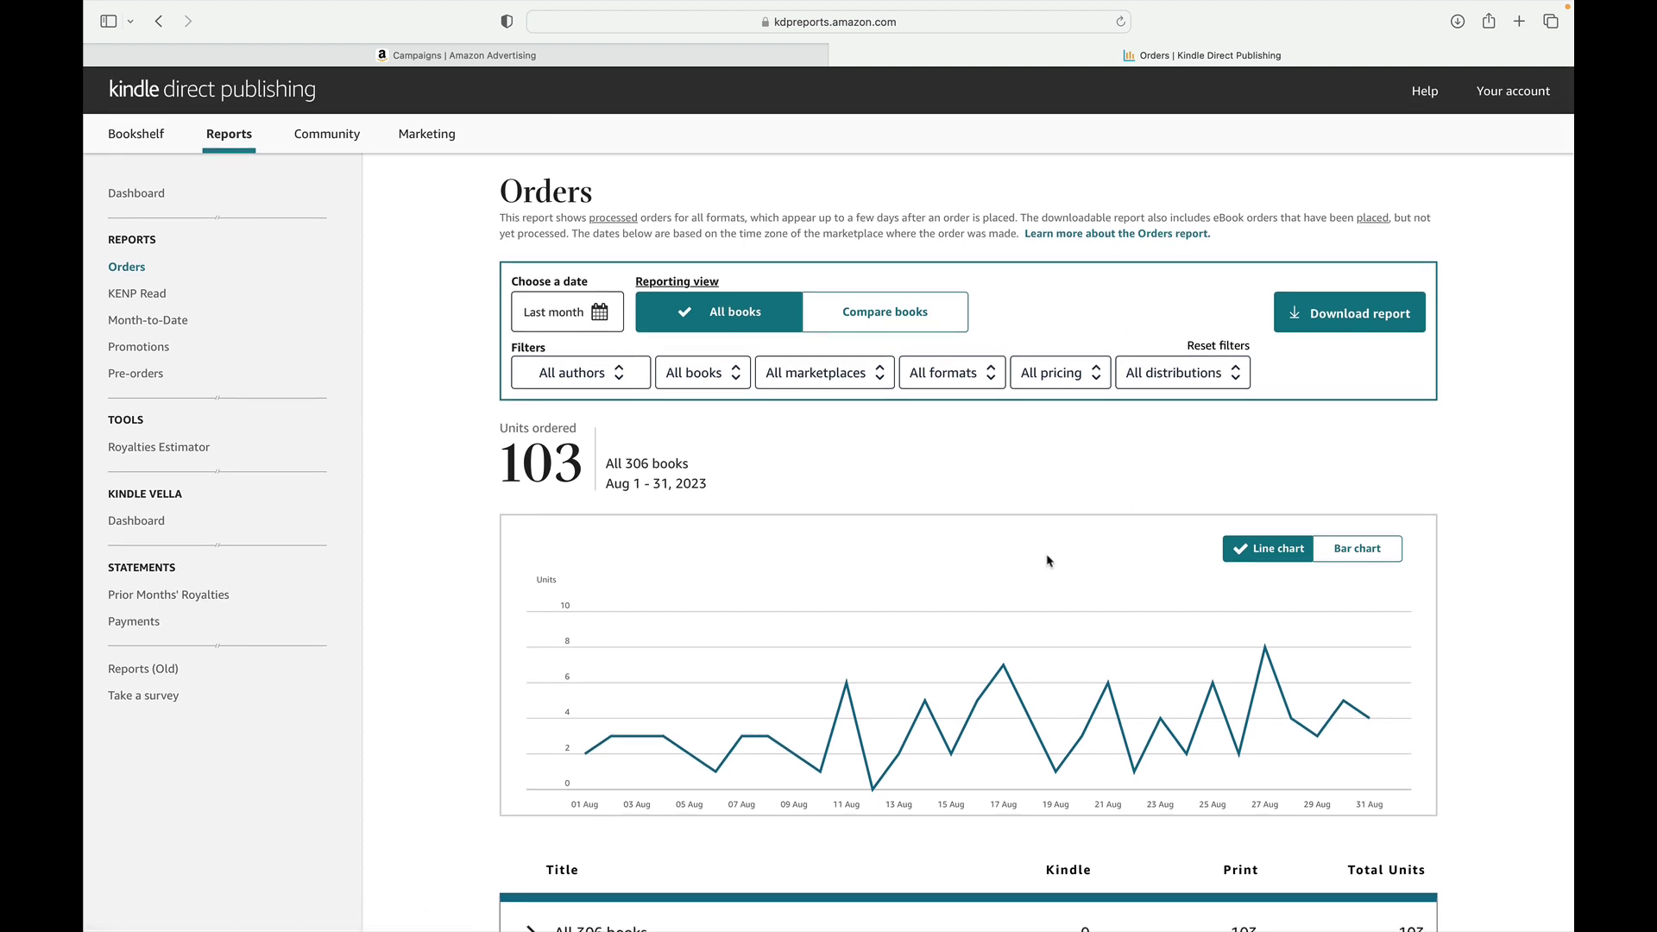
scroll(1049, 561, down, 1)
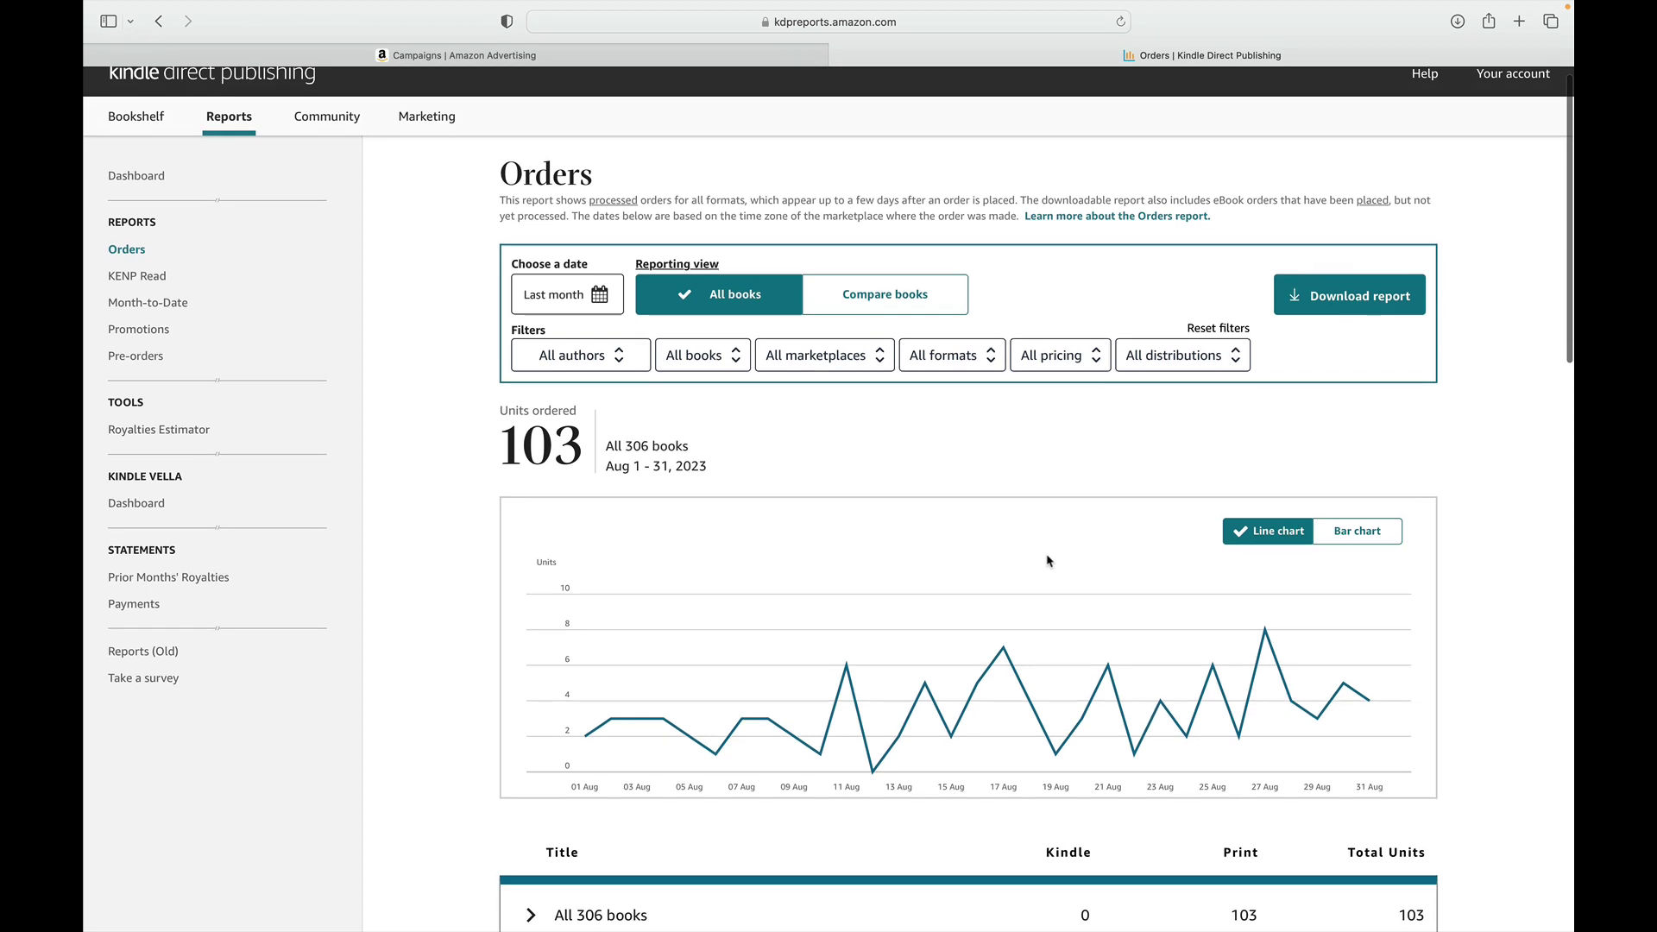
scroll(1049, 561, down, 4)
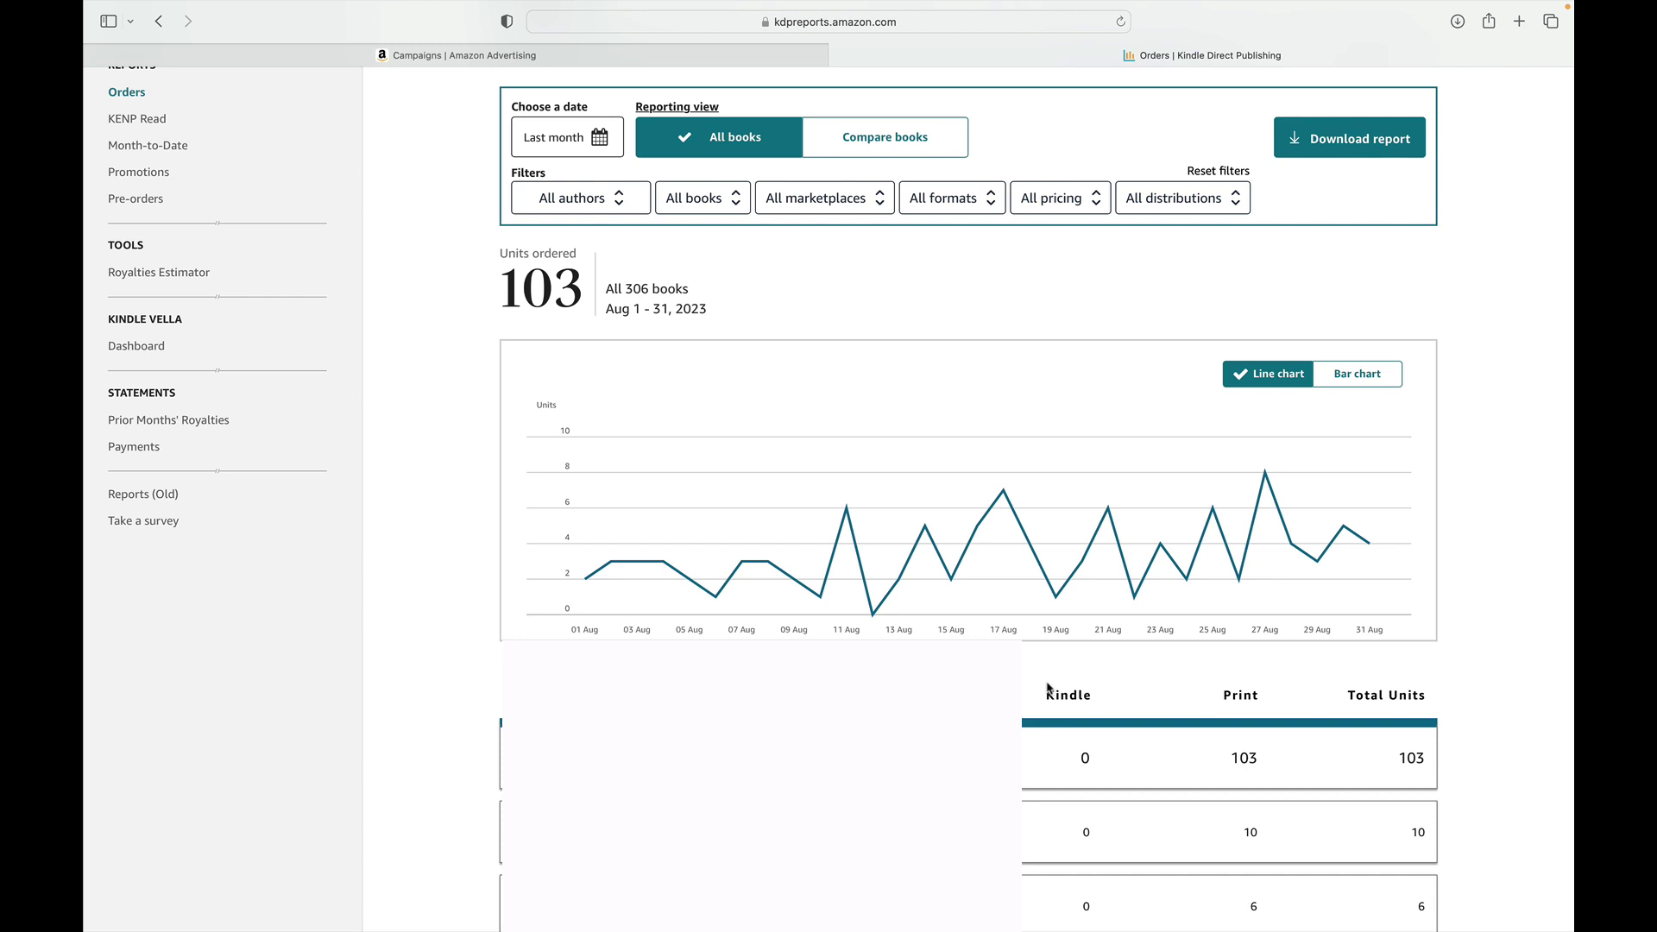
scroll(1049, 688, down, 3)
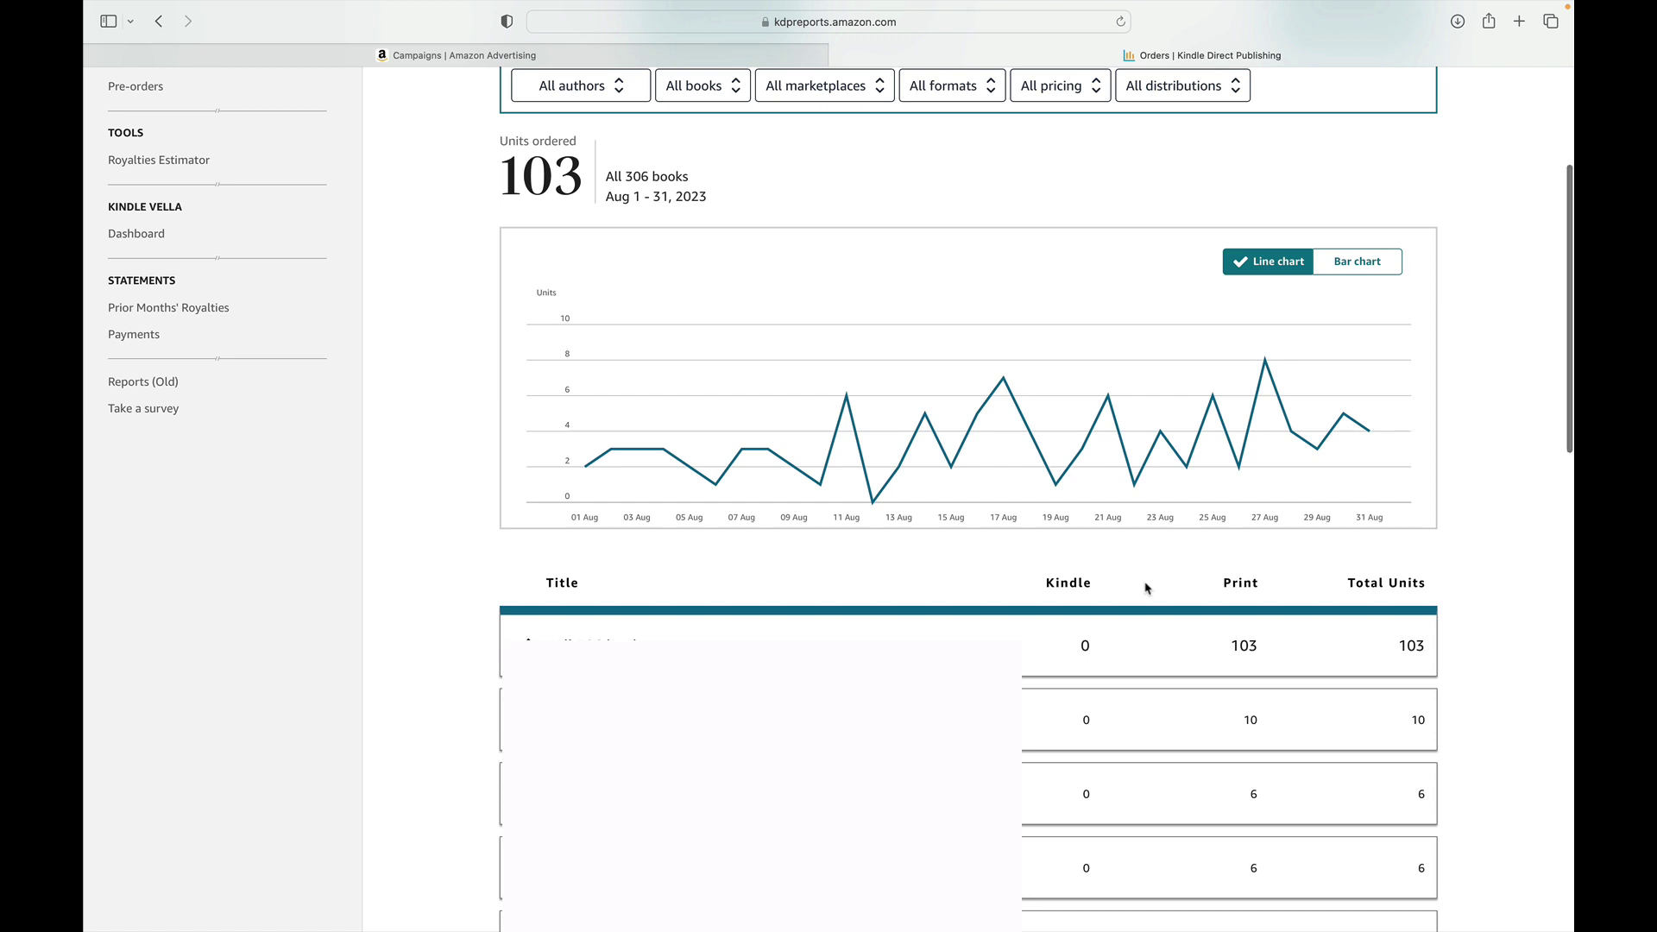
scroll(1148, 583, down, 2)
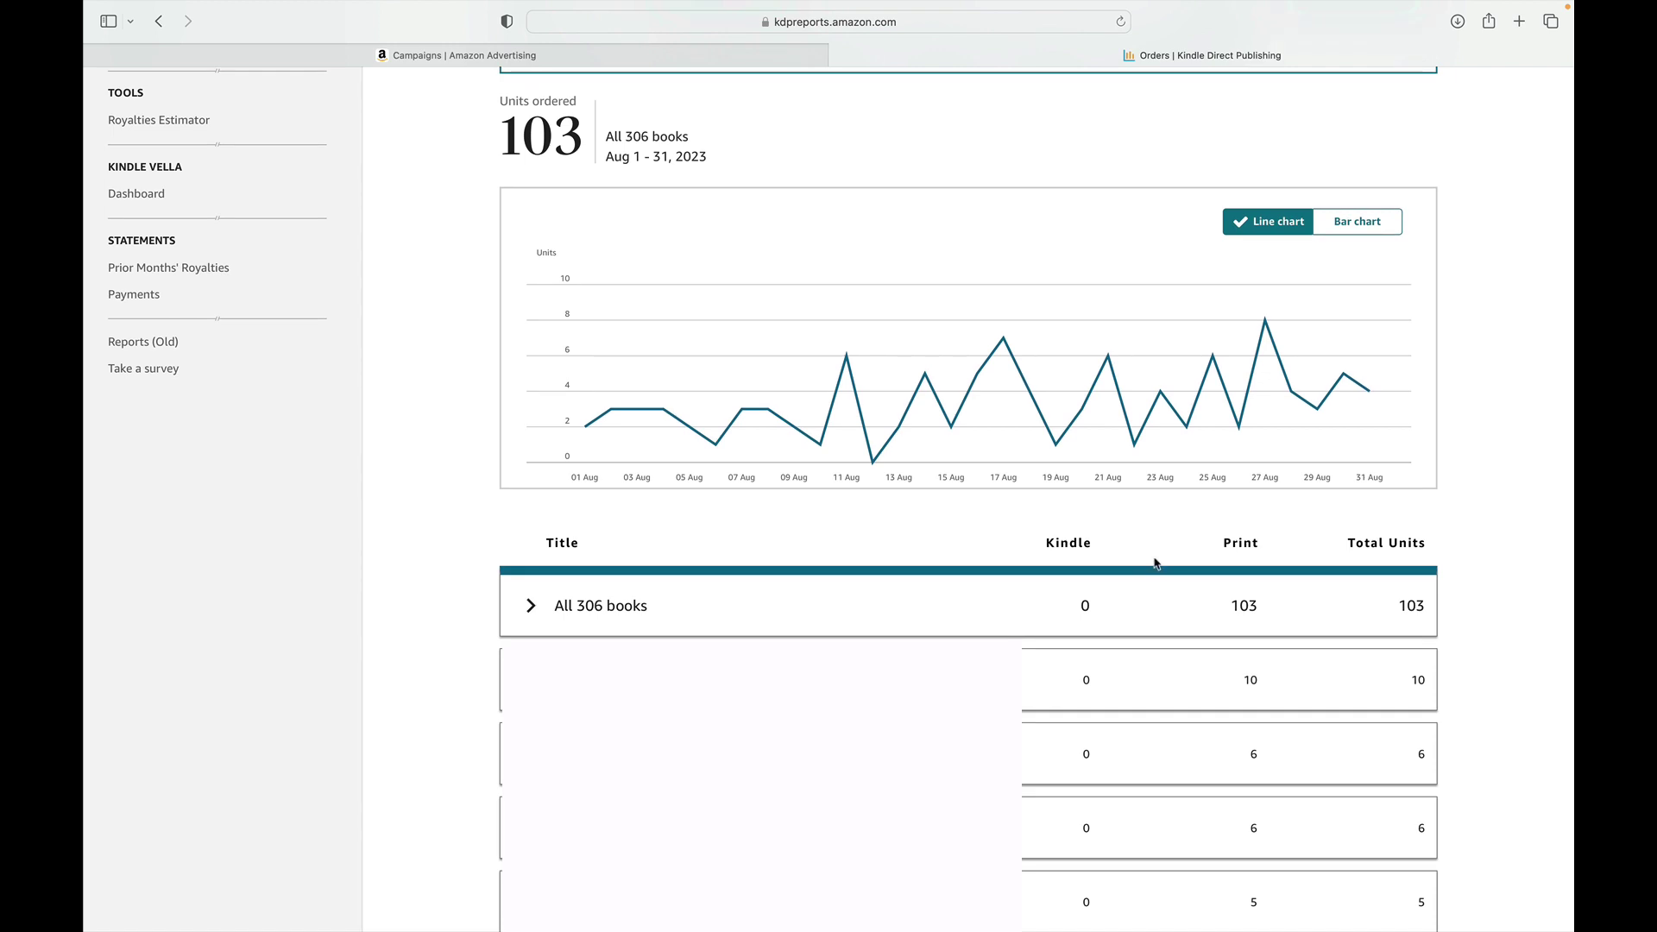
scroll(1155, 563, down, 1)
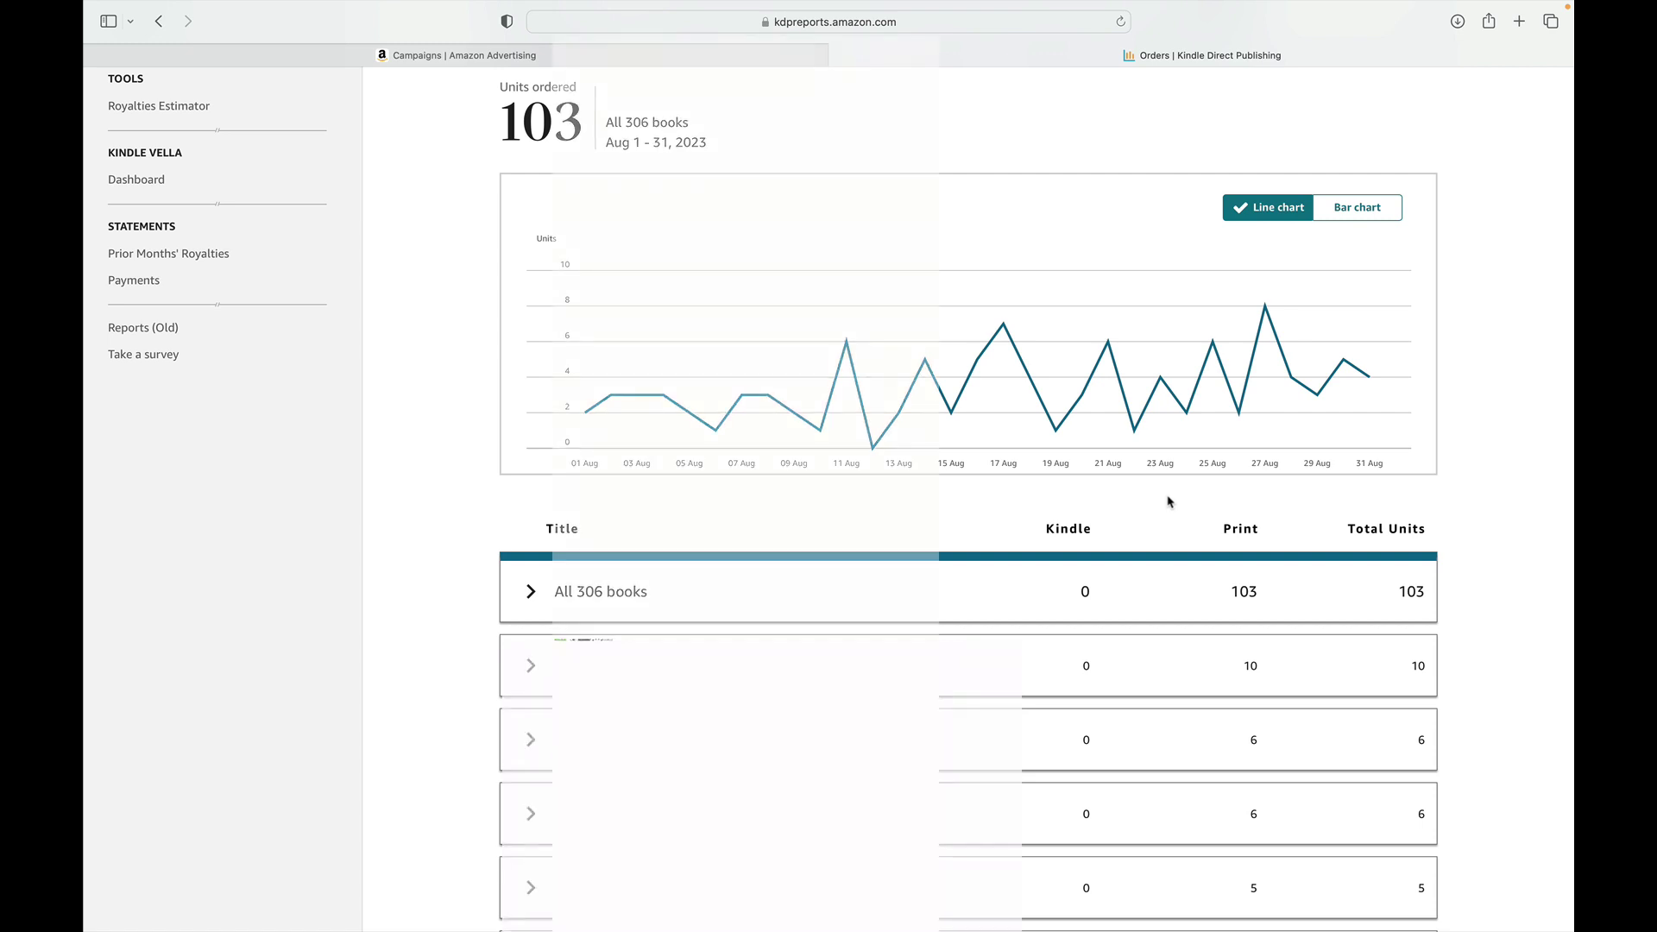
scroll(1157, 492, down, 3)
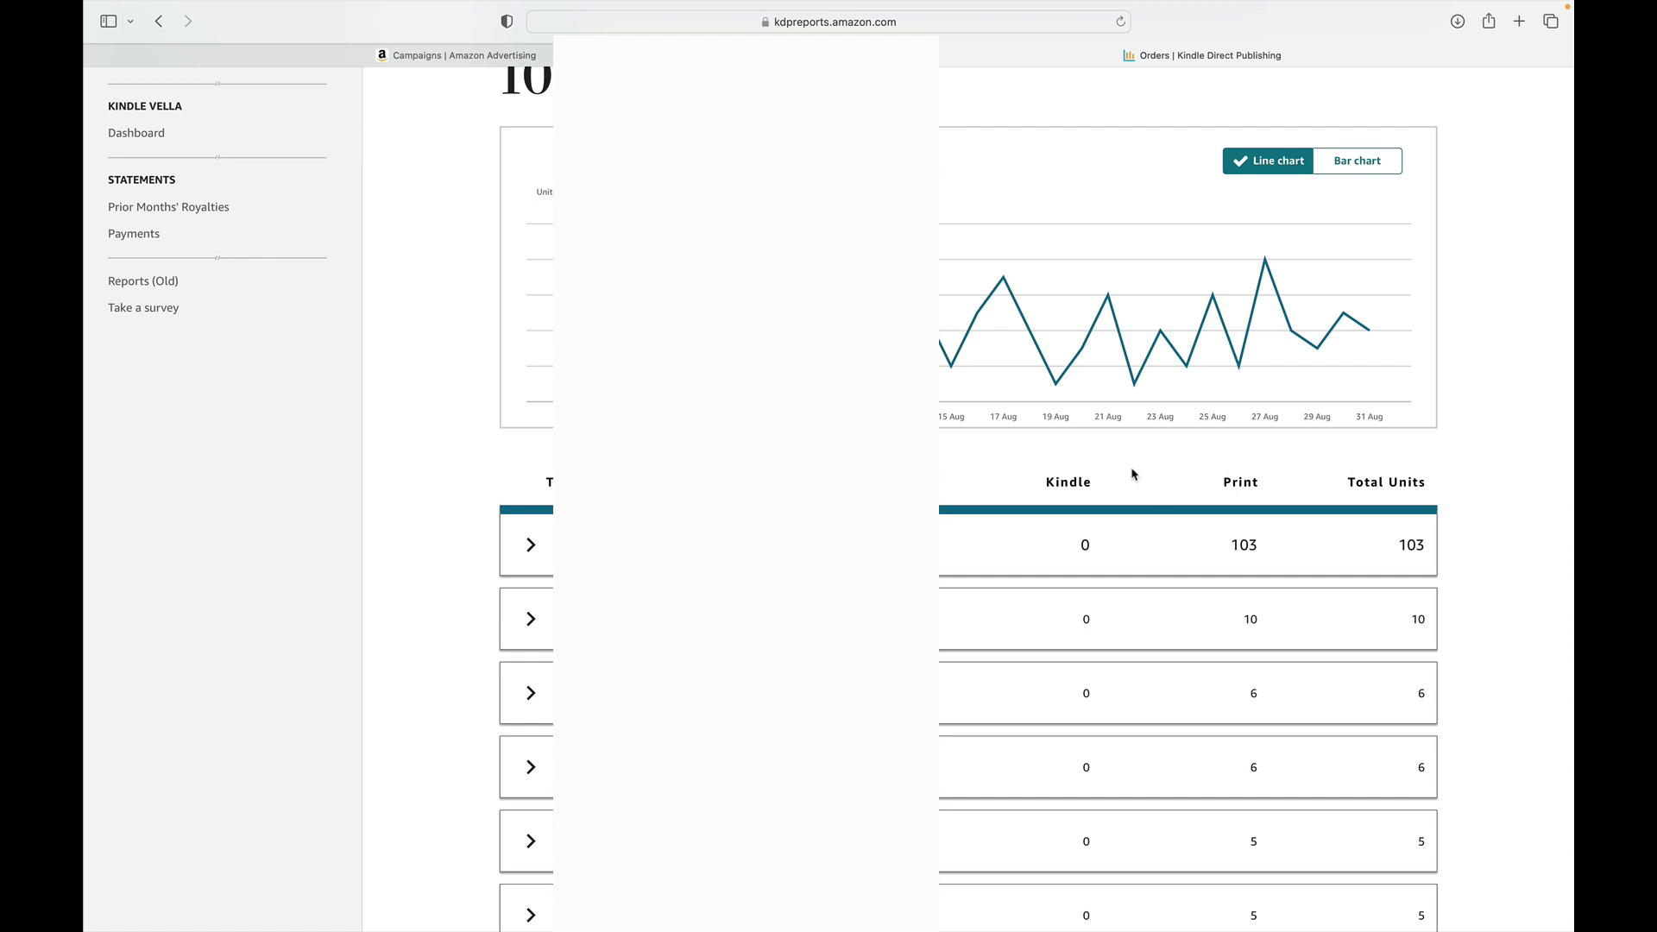
Scroll through the rows of the orders table's current page down to its pagination.
scroll(1133, 474, down, 5)
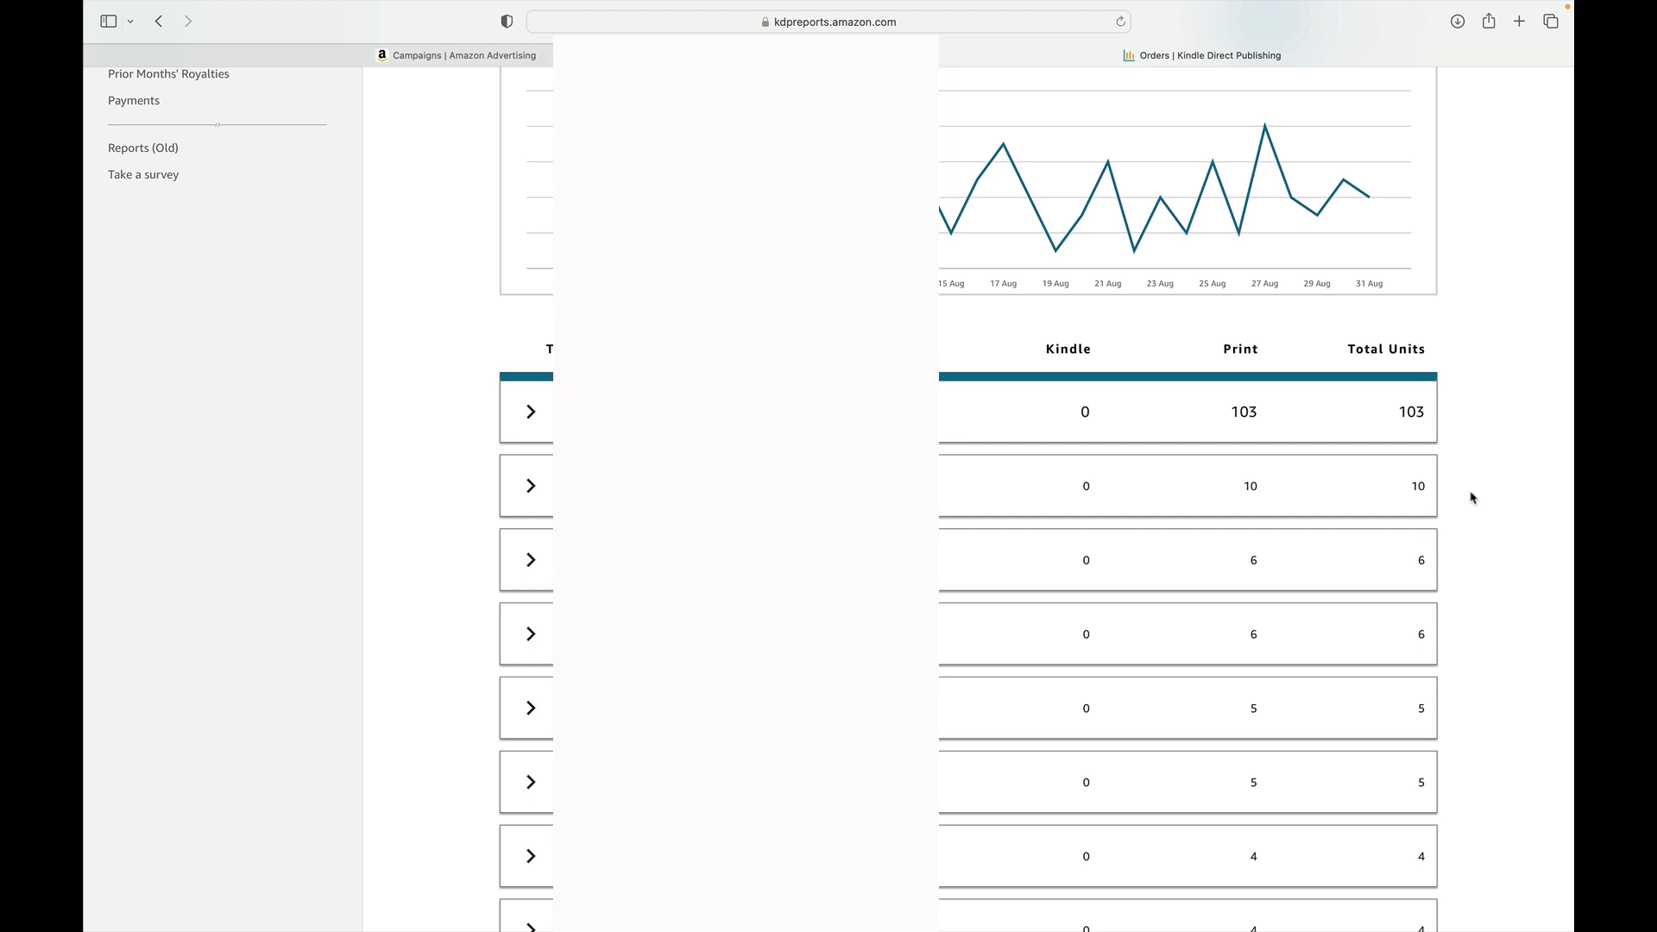
scroll(1472, 498, down, 3)
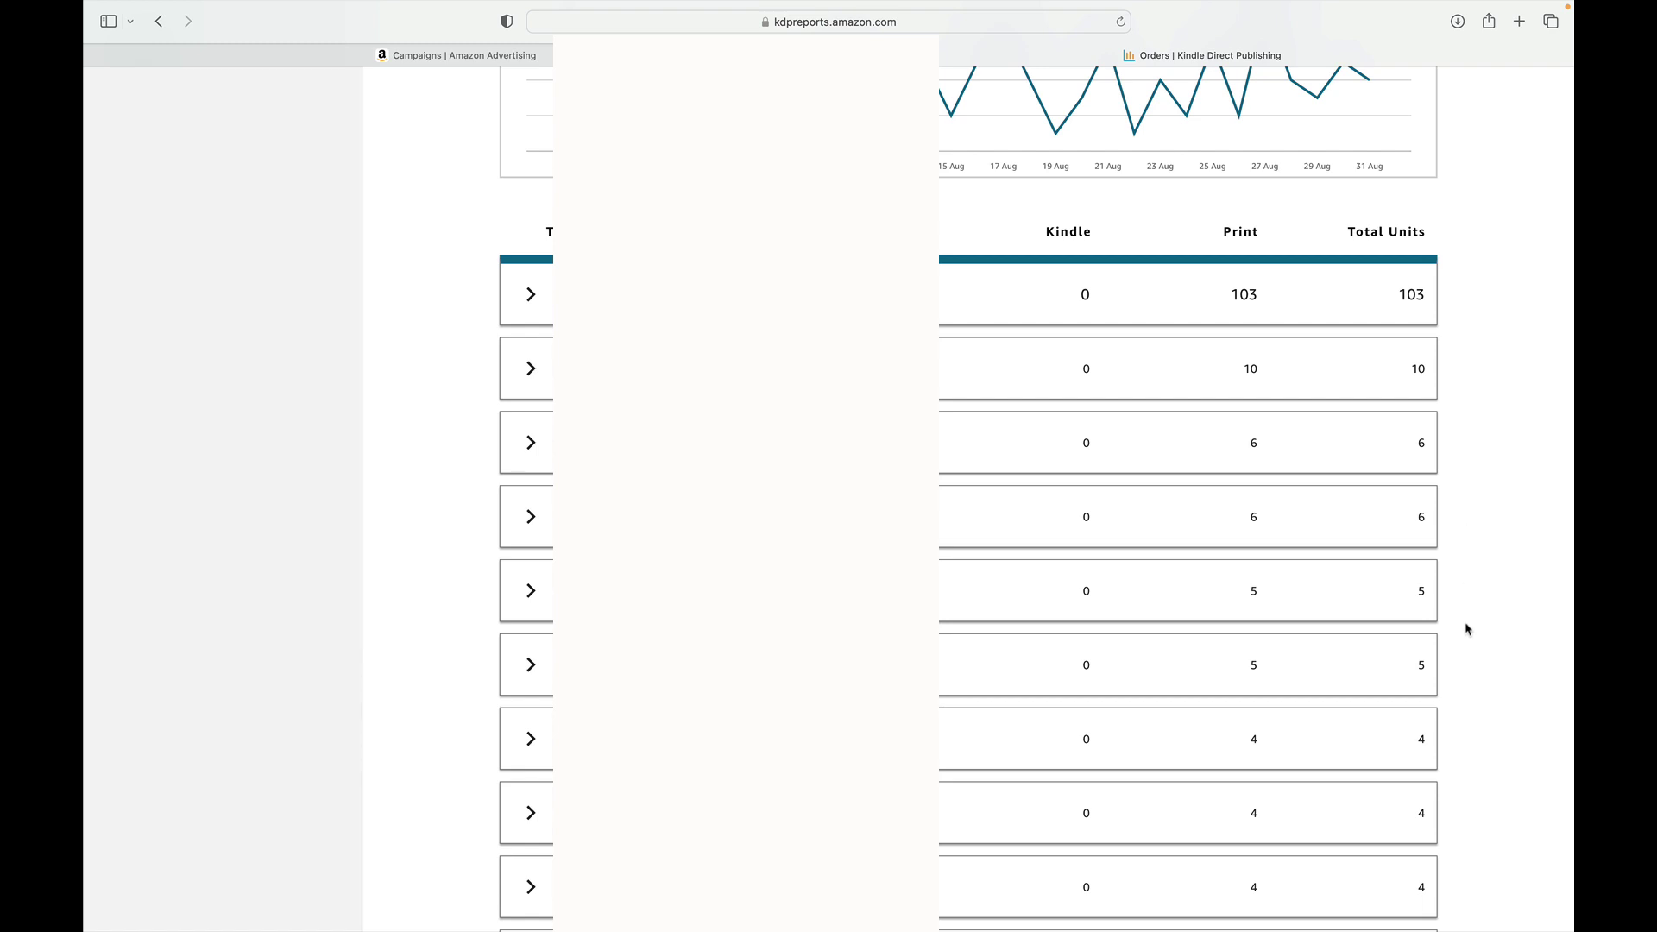
scroll(1466, 629, down, 2)
scroll(1467, 629, down, 3)
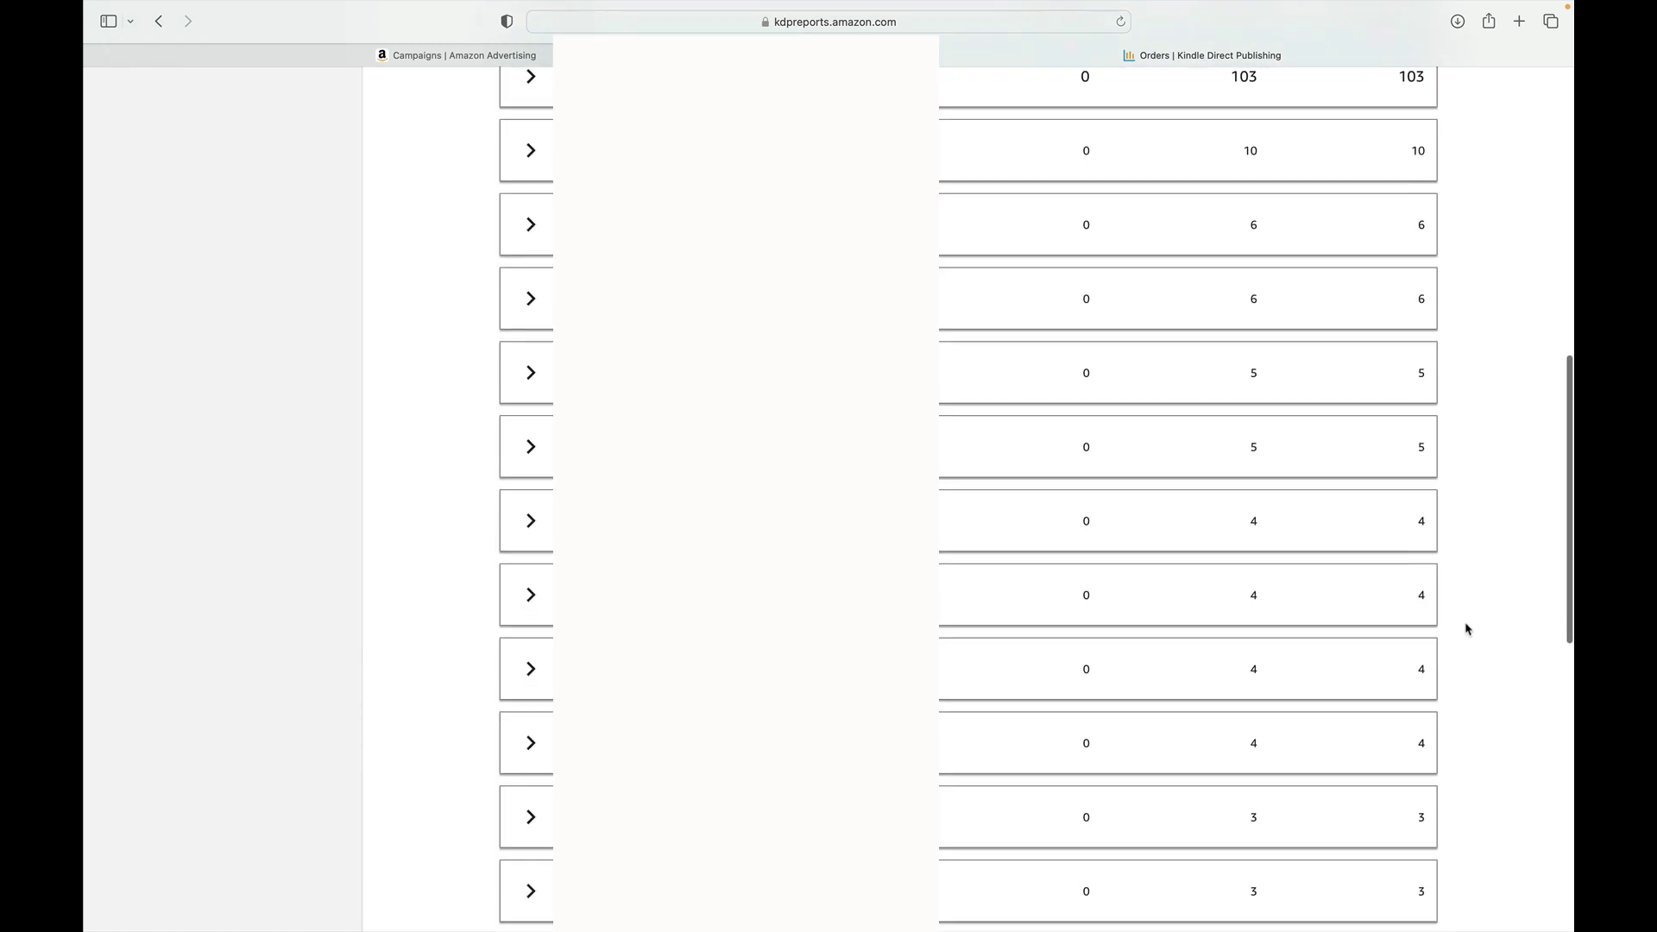
scroll(1467, 630, up, 3)
scroll(1466, 629, down, 4)
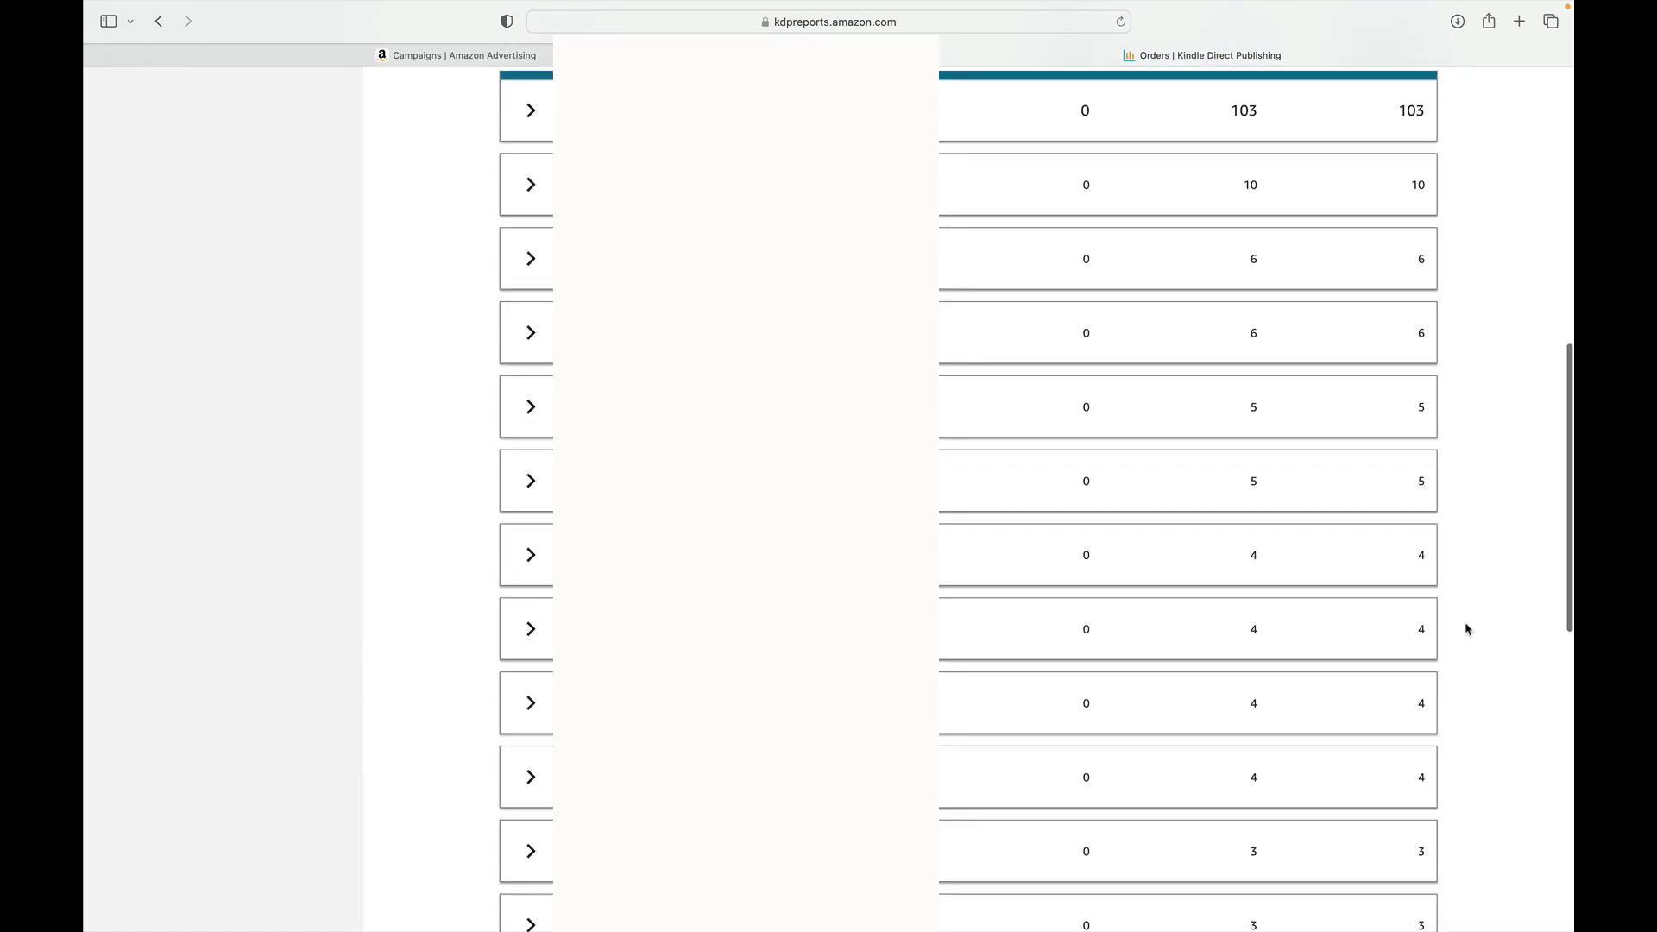
scroll(1467, 629, down, 3)
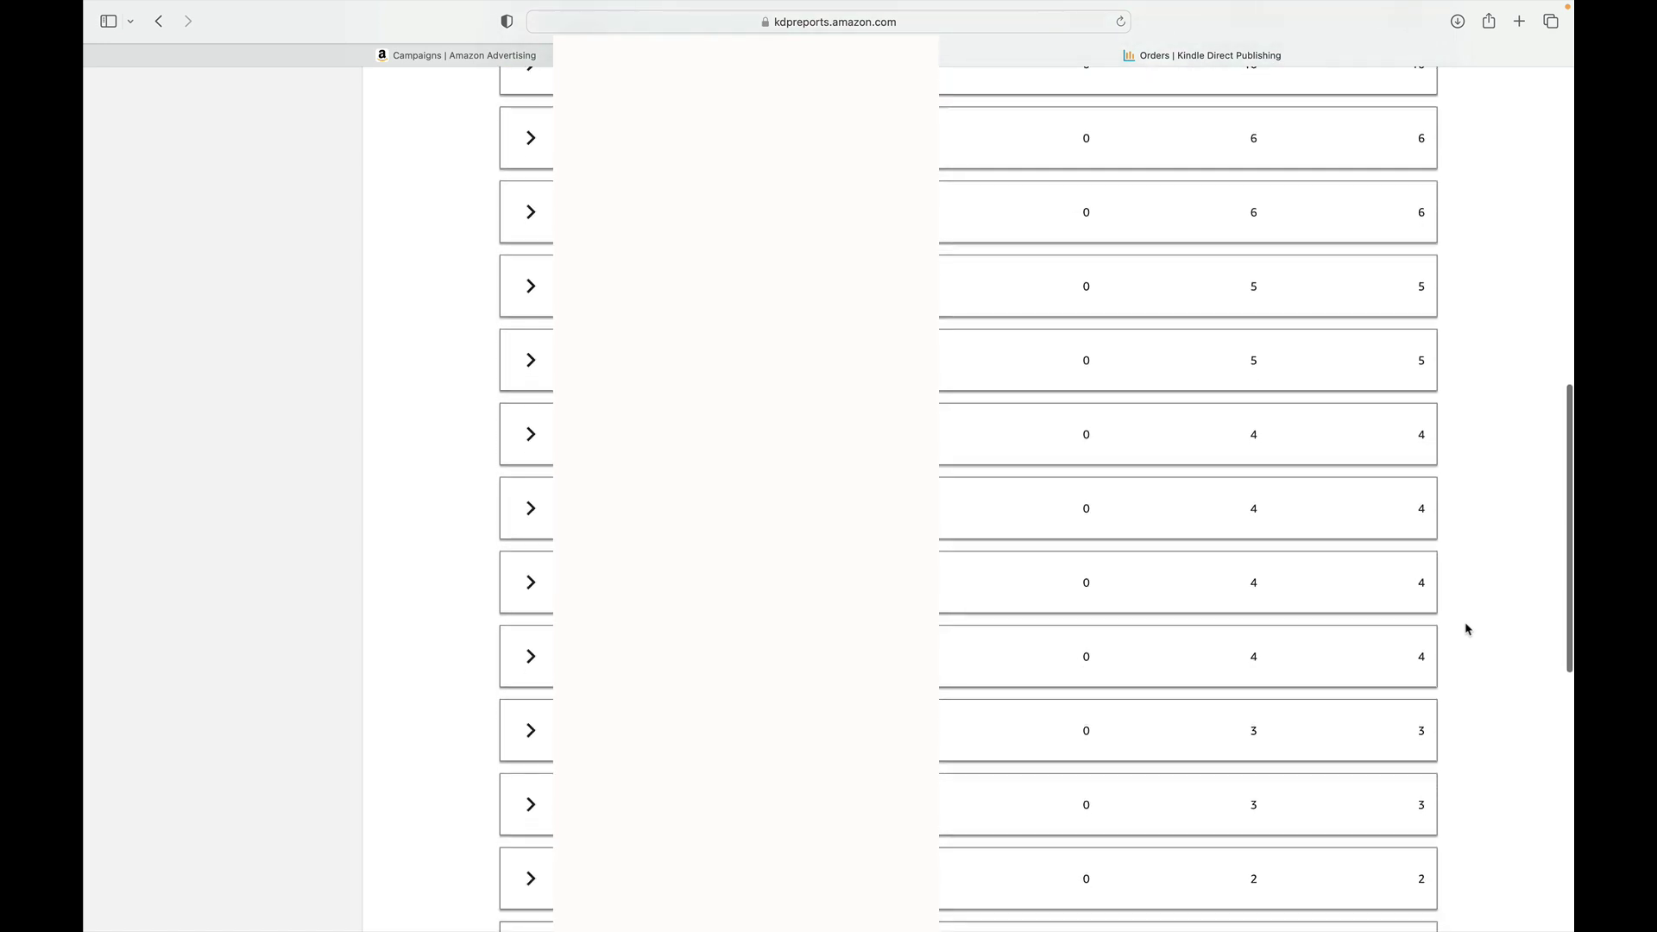
scroll(1466, 629, up, 4)
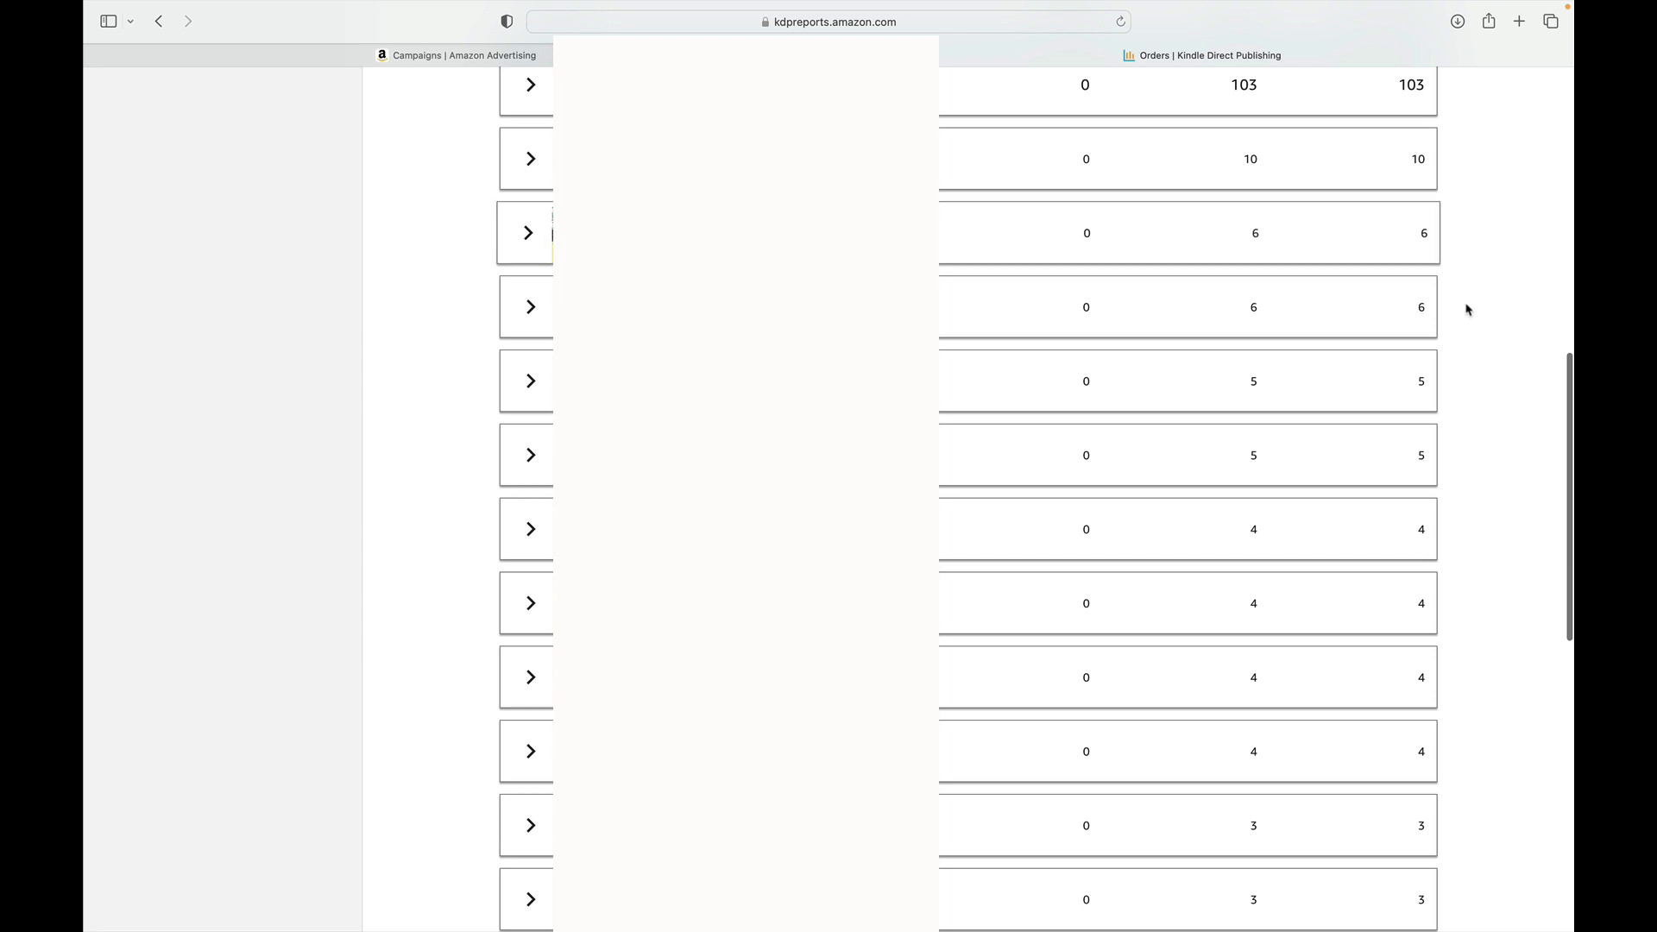
scroll(1480, 484, up, 2)
scroll(1464, 581, down, 2)
scroll(1465, 583, down, 8)
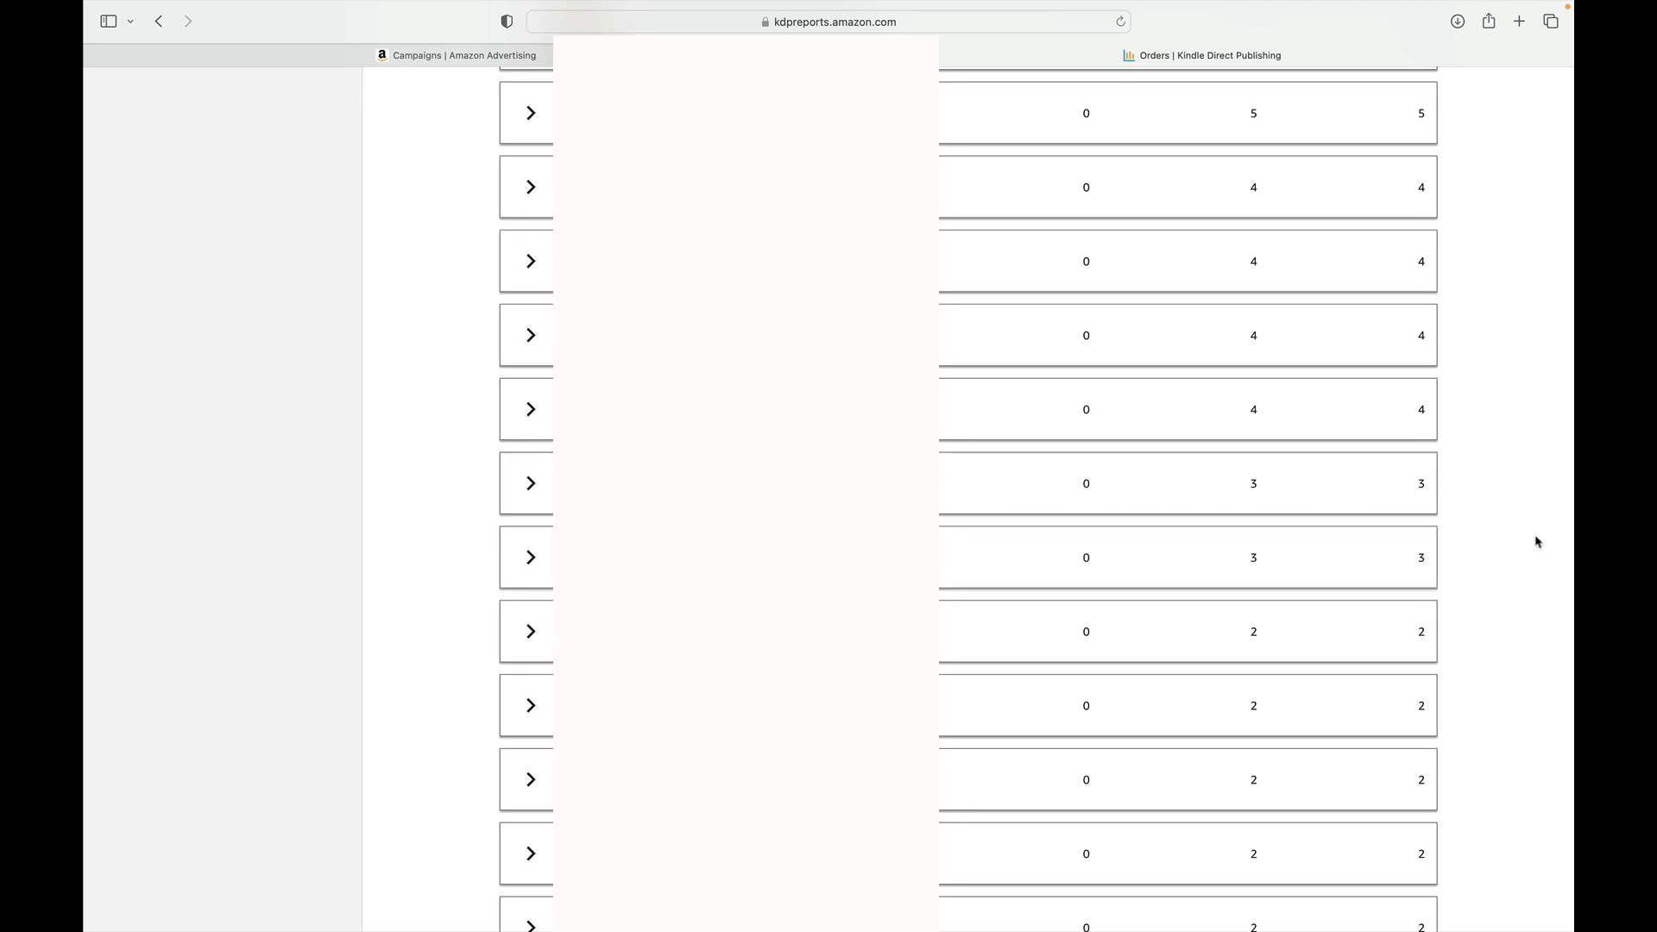
scroll(1536, 540, down, 5)
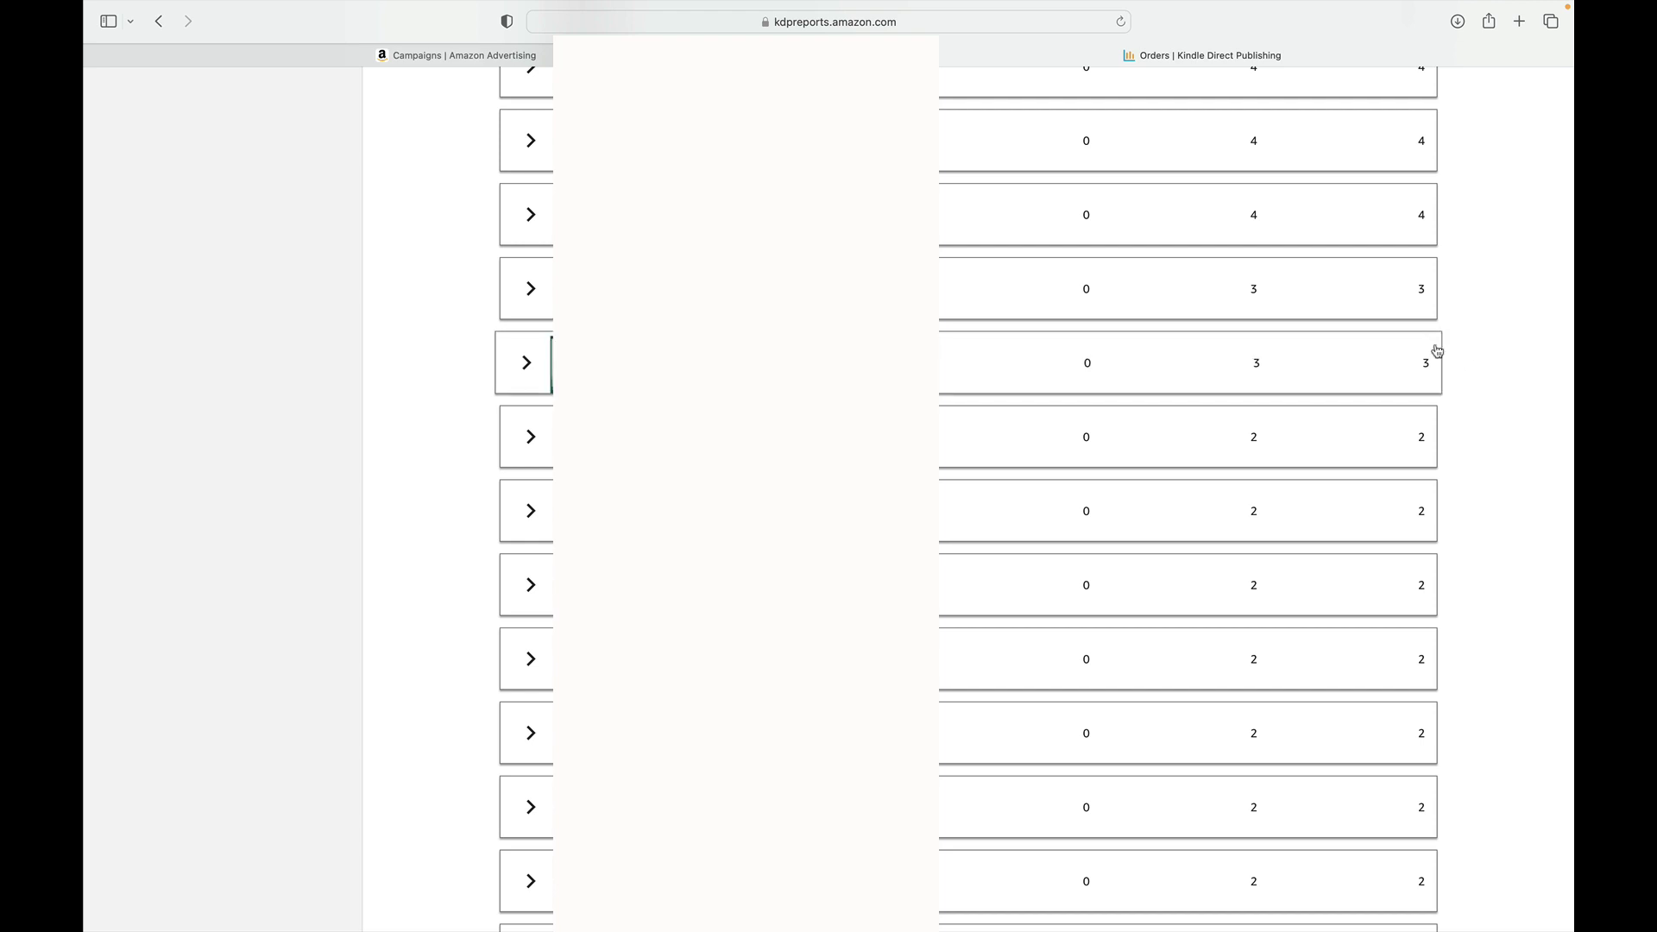
scroll(1436, 561, down, 3)
scroll(1524, 615, down, 1)
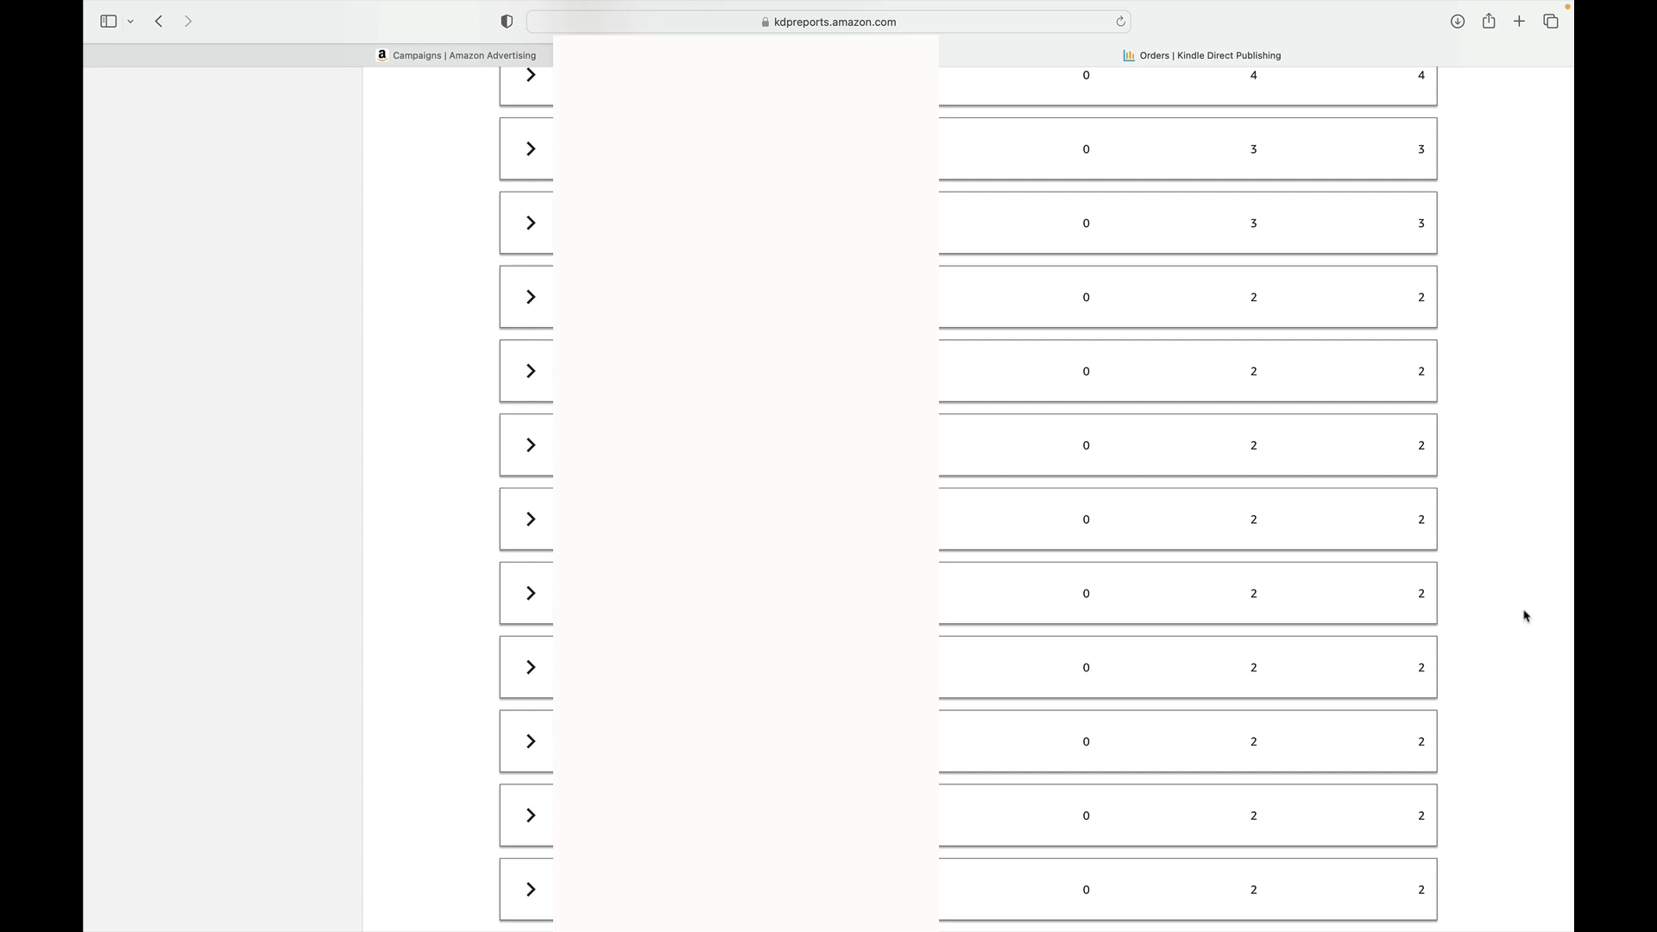
scroll(1524, 615, down, 5)
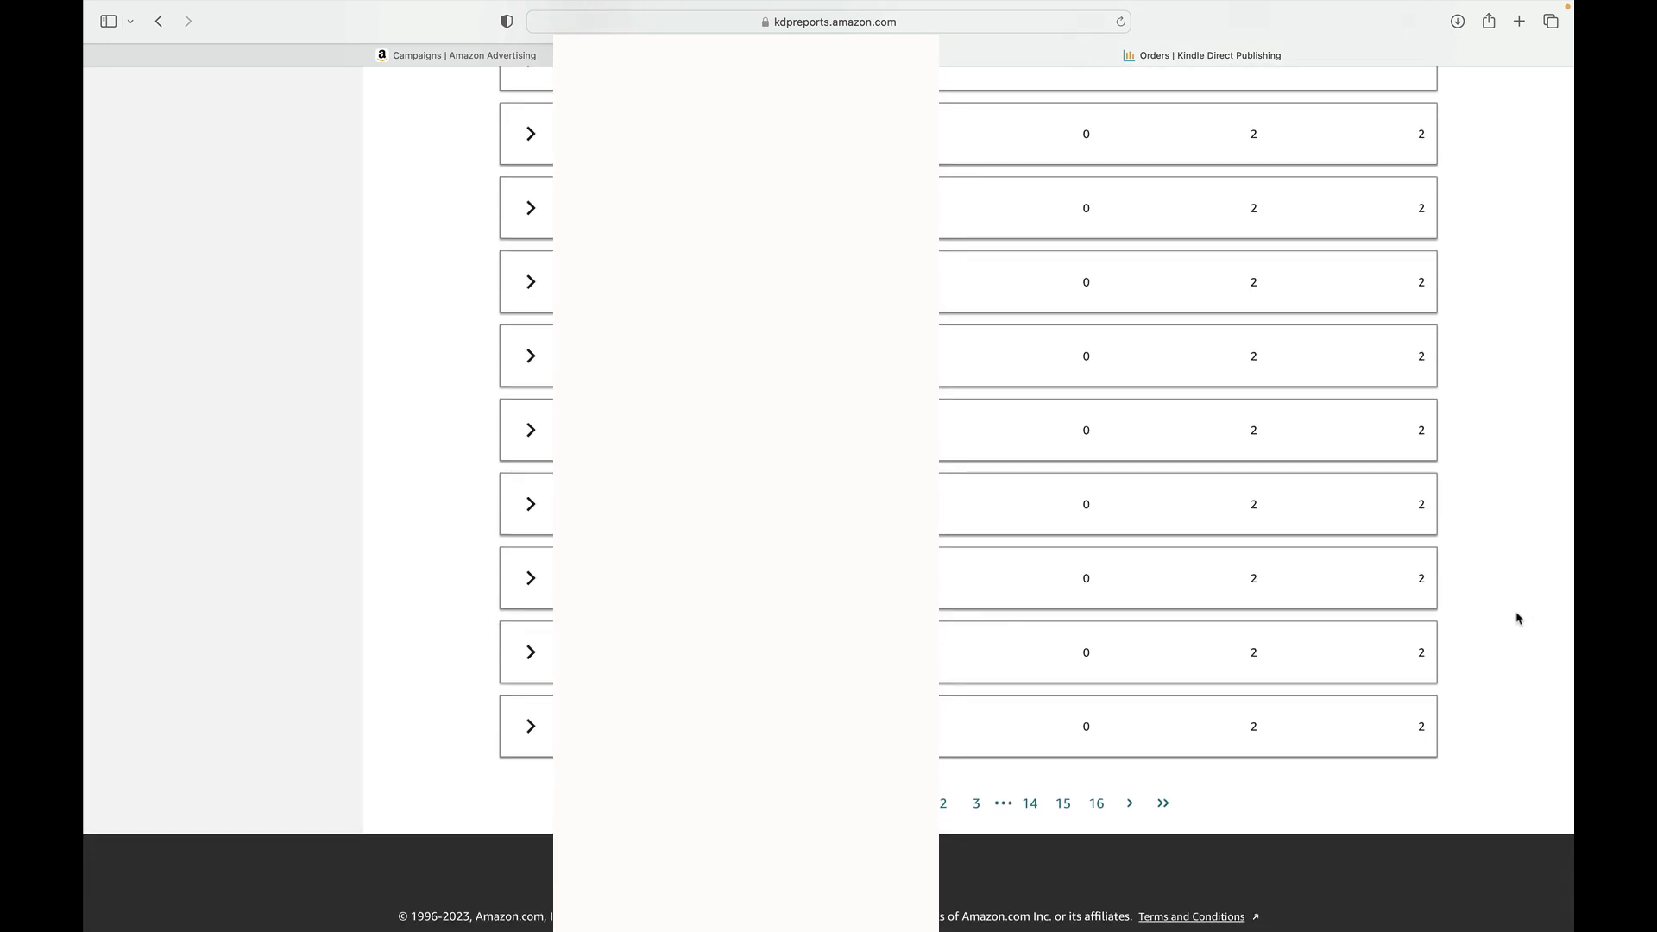
scroll(1518, 618, up, 2)
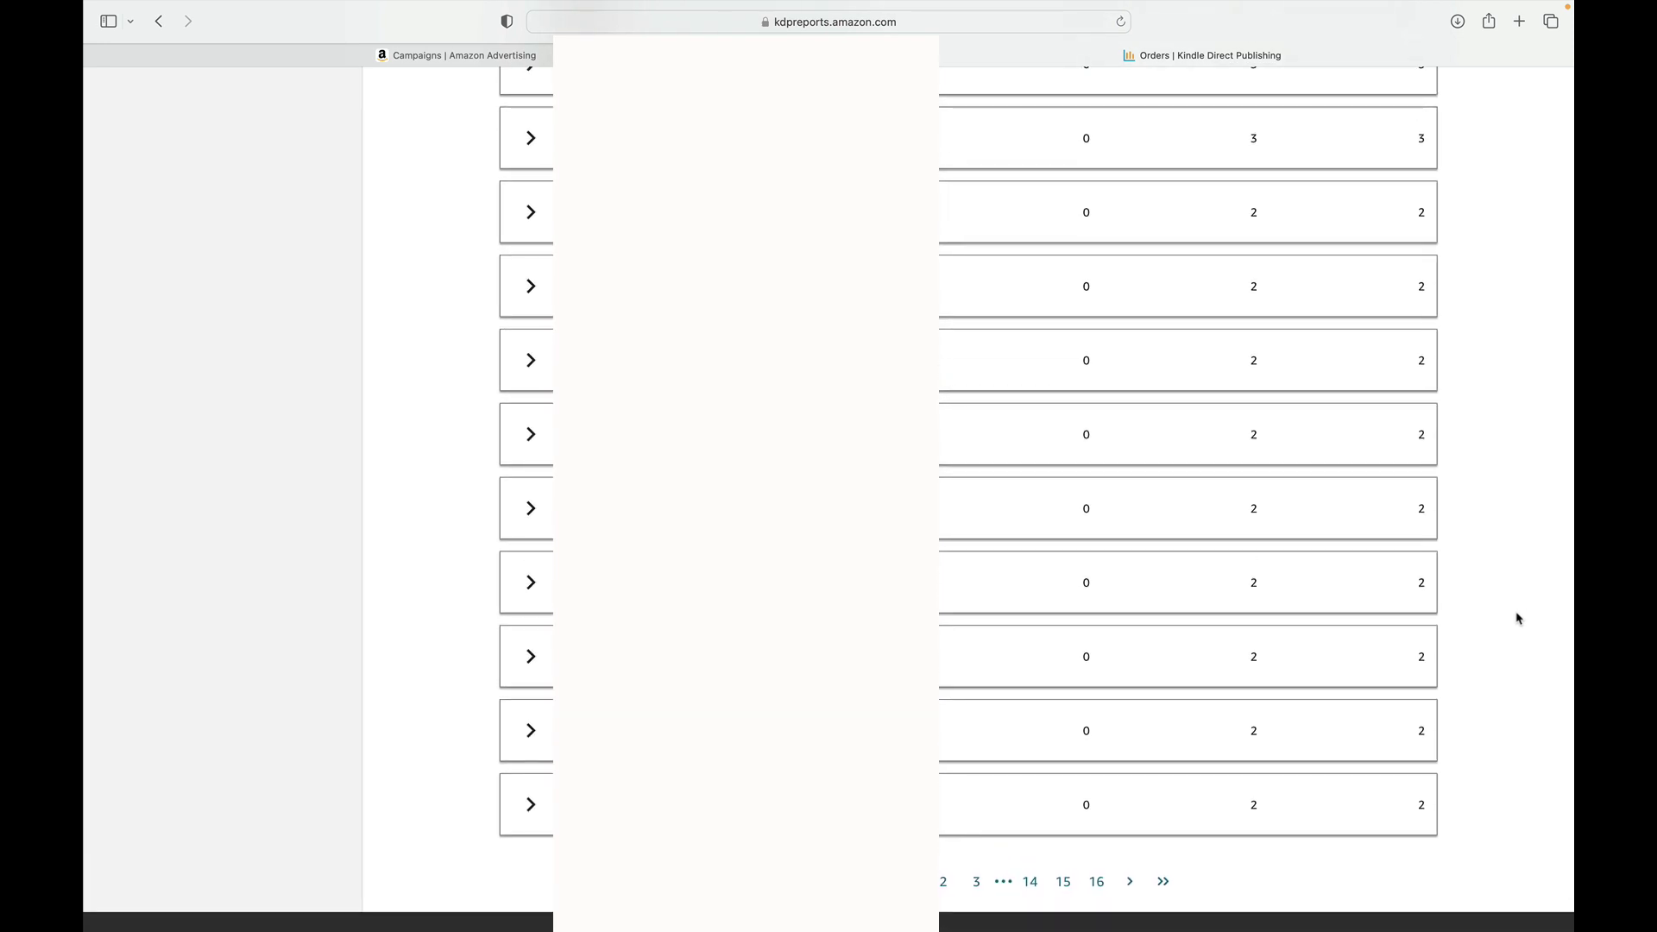
scroll(1519, 618, down, 1)
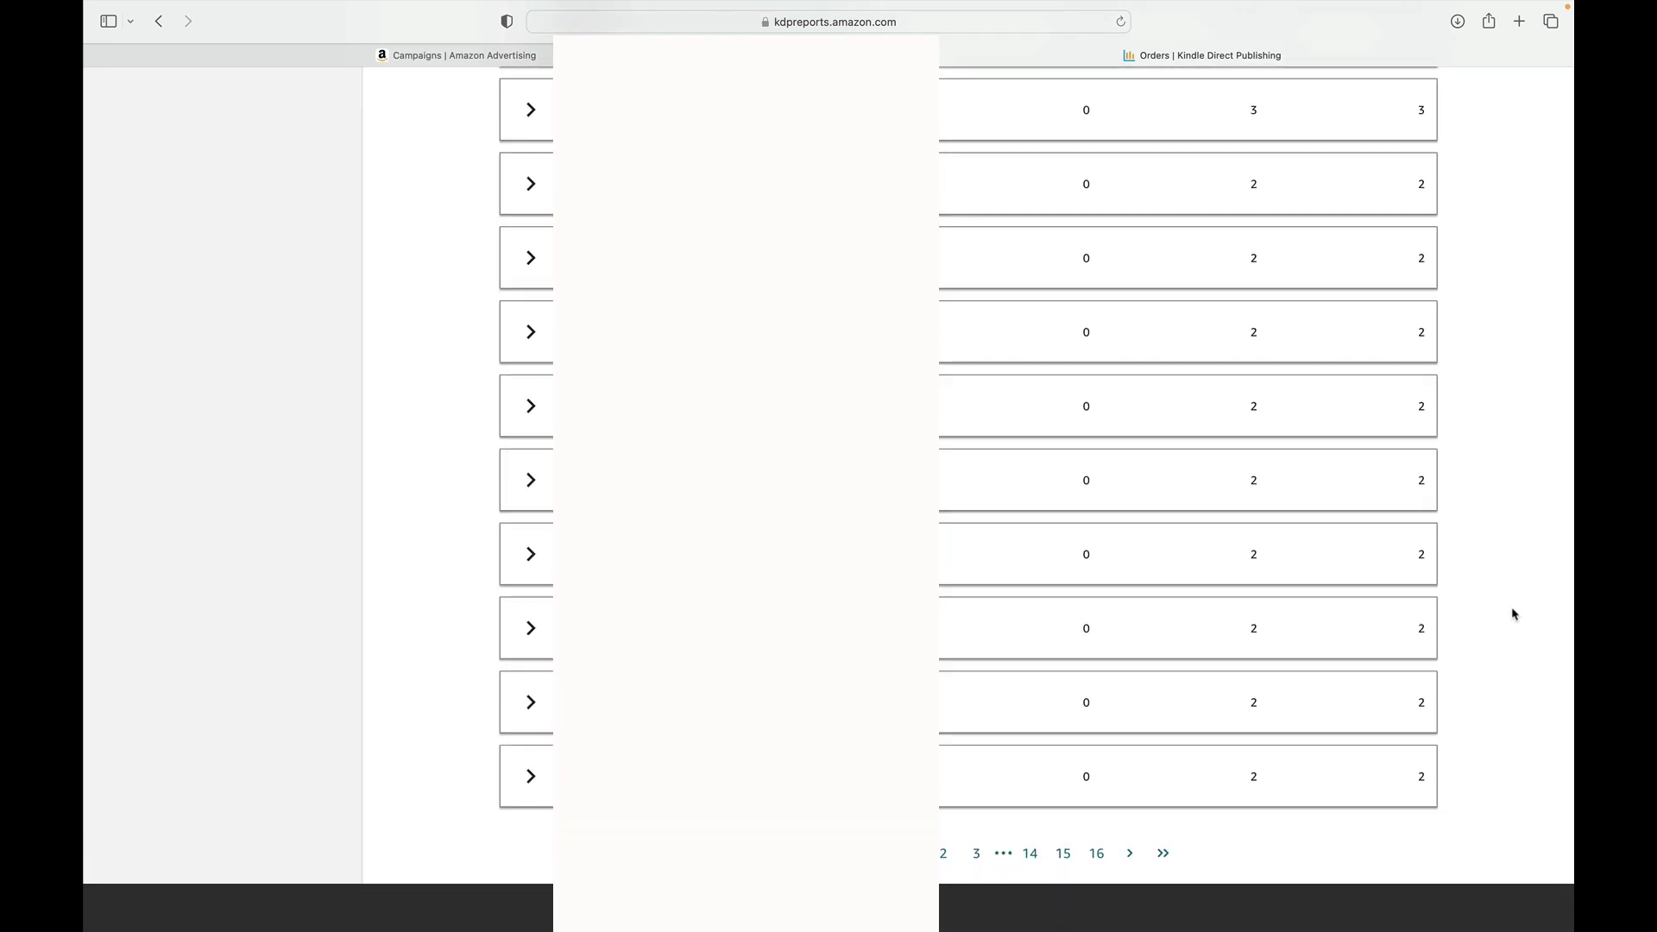
scroll(1511, 611, down, 3)
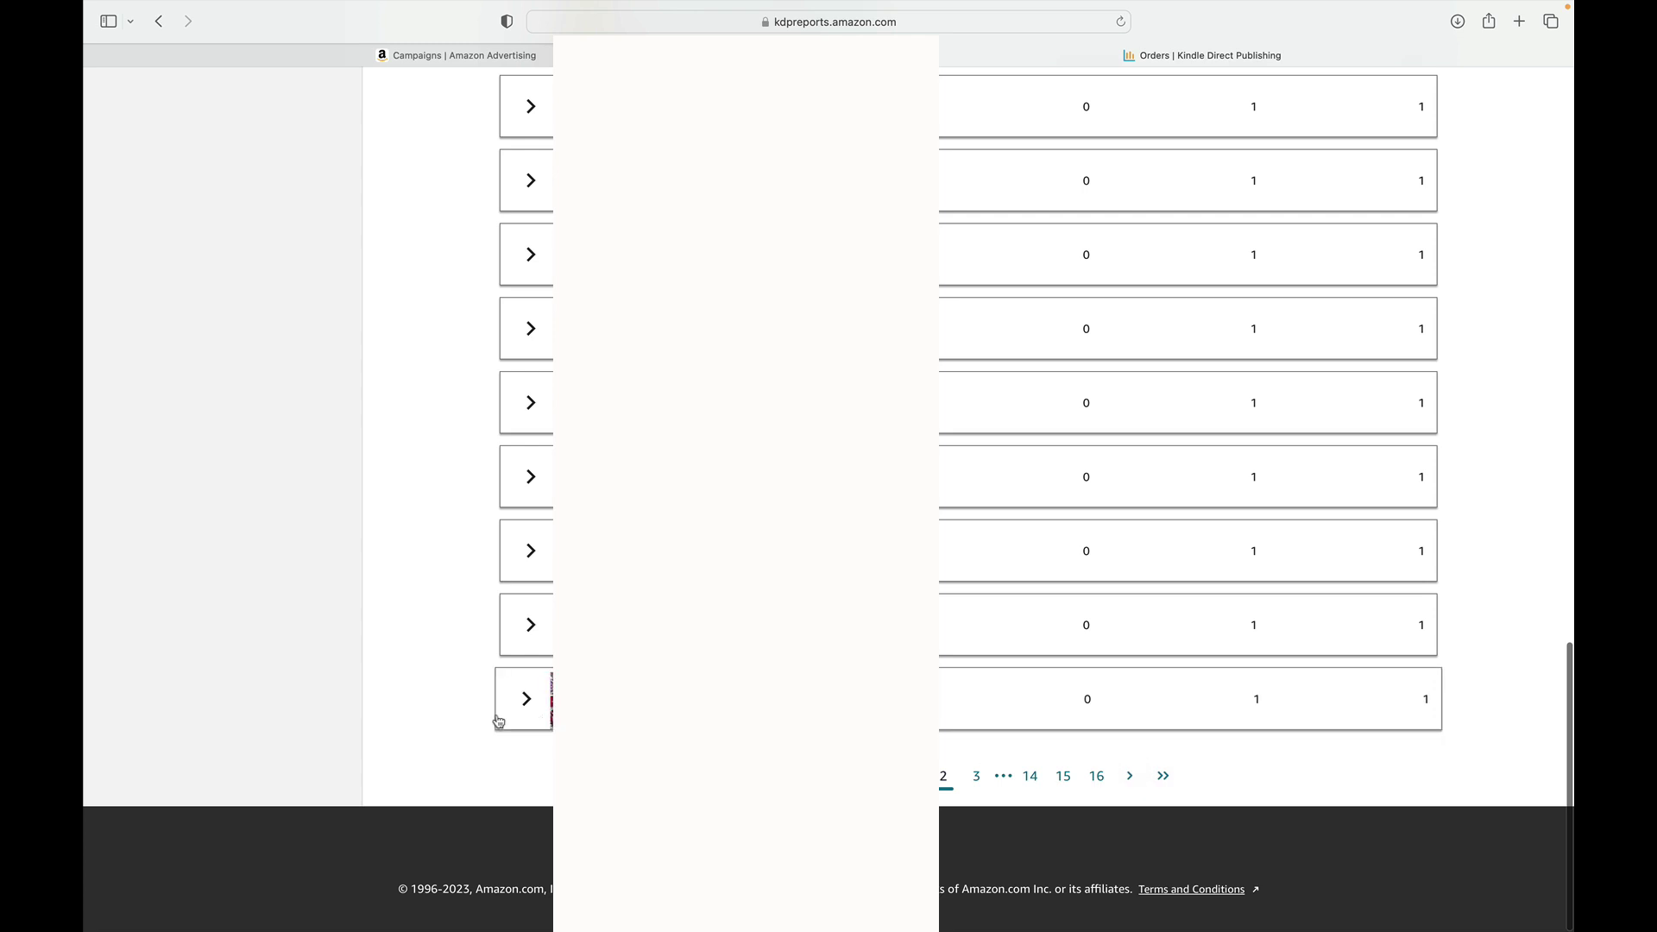
scroll(496, 721, up, 1)
scroll(469, 593, down, 1)
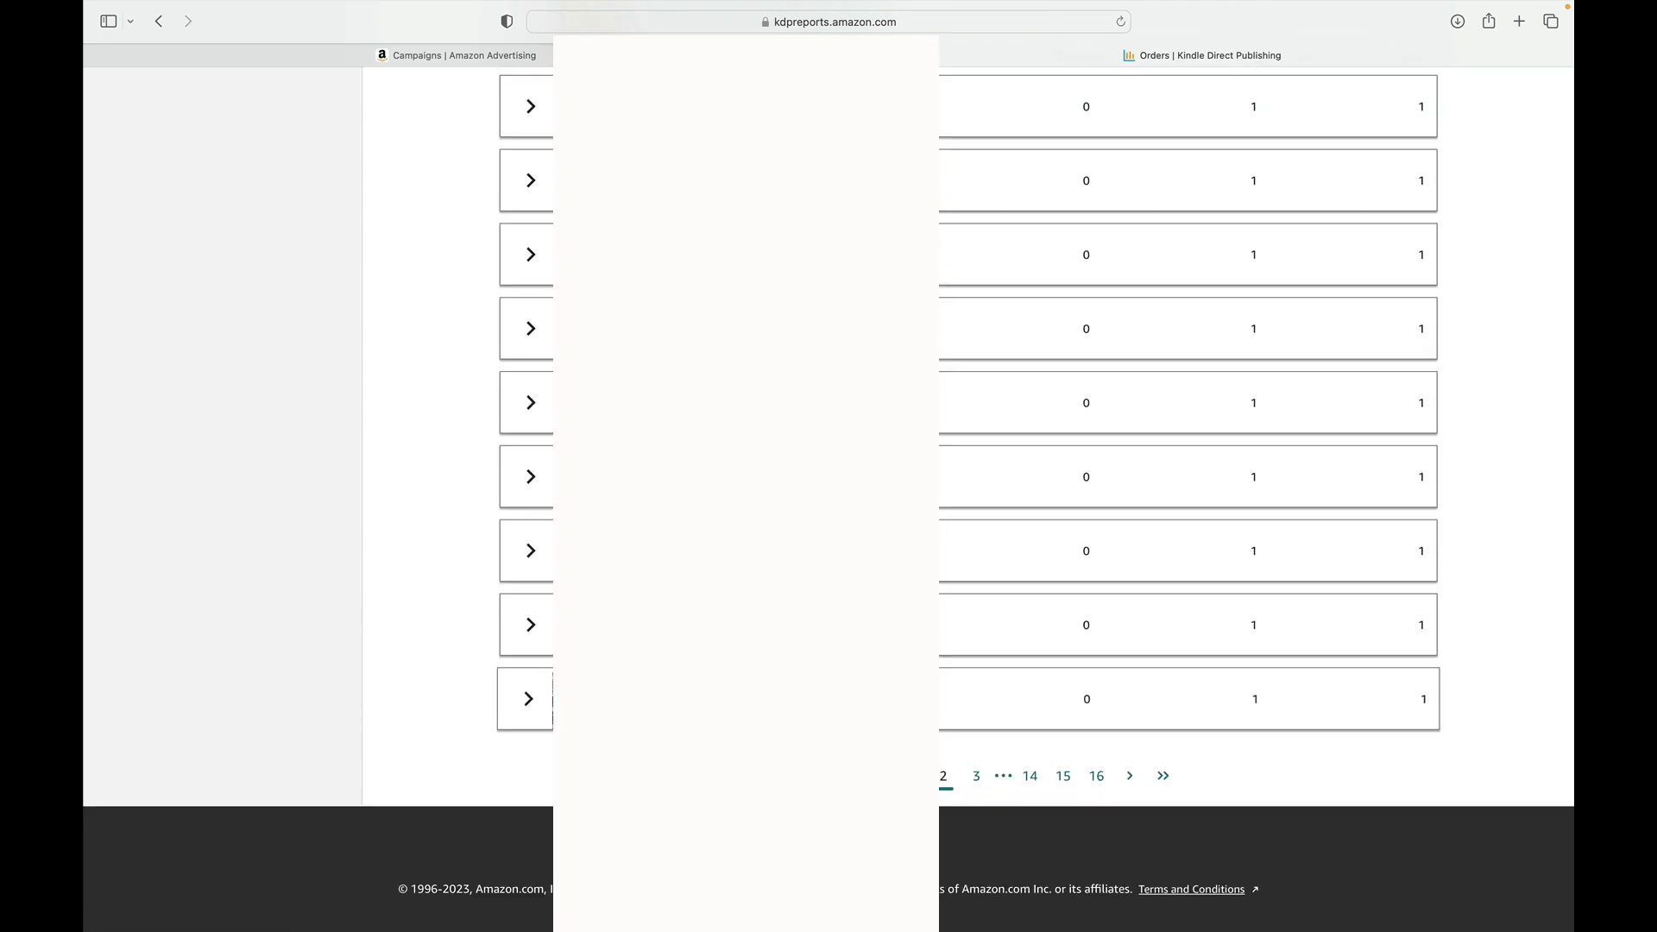
Show page 3 of the orders table, review its titles, and return to the report top.
click(976, 776)
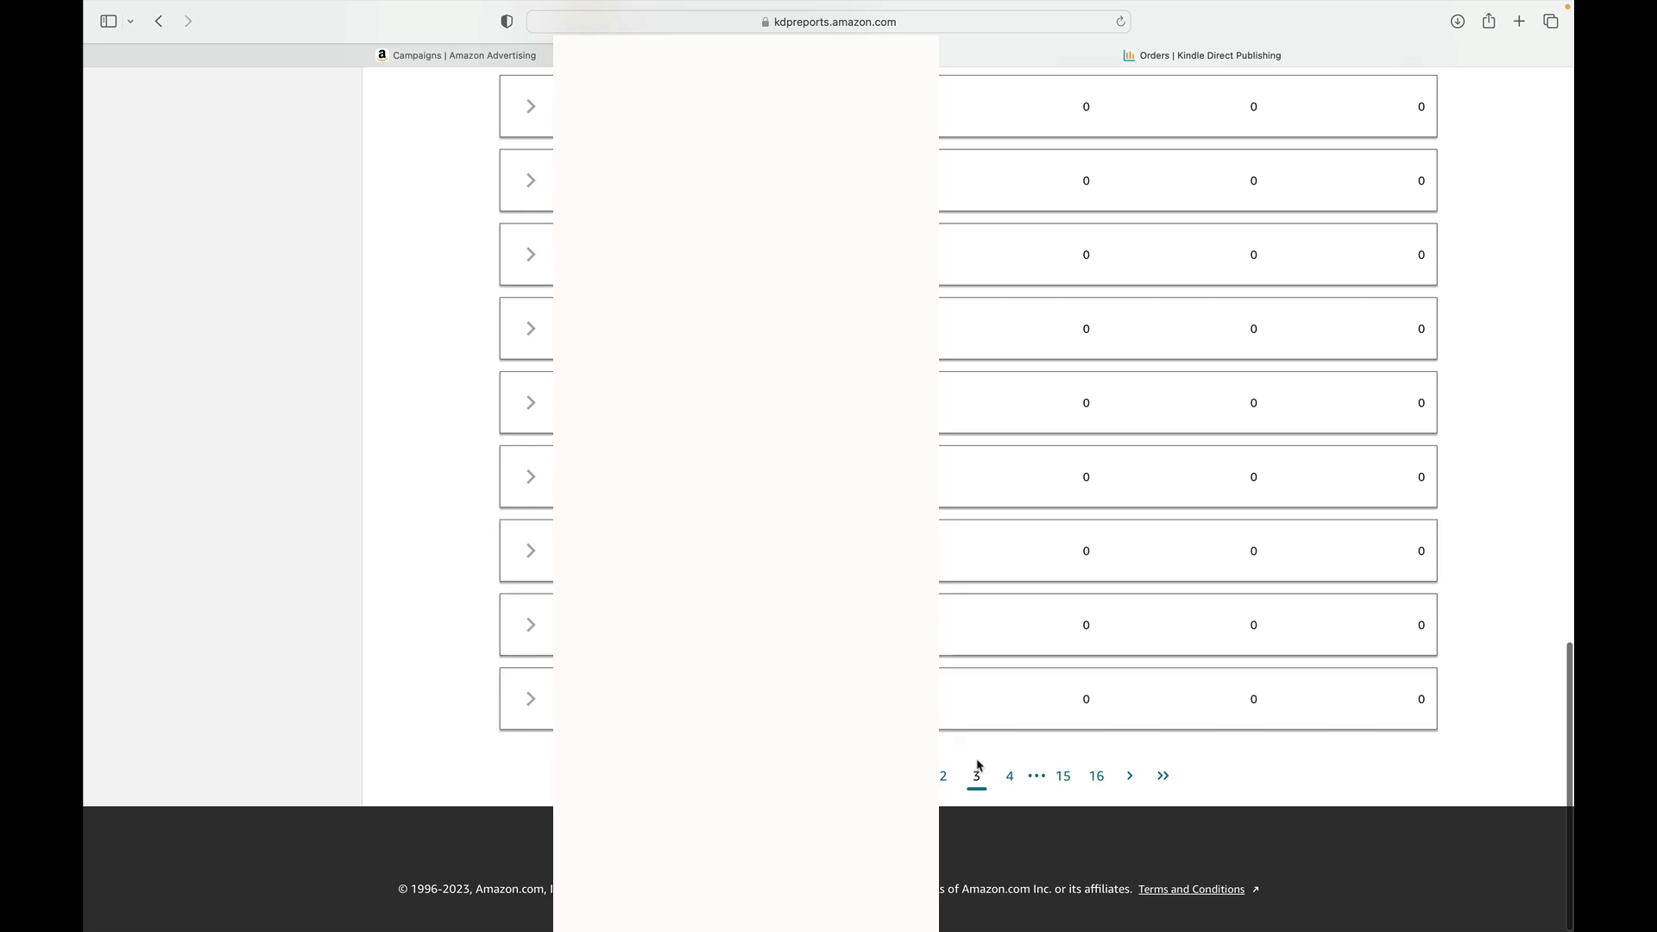
scroll(979, 765, up, 10)
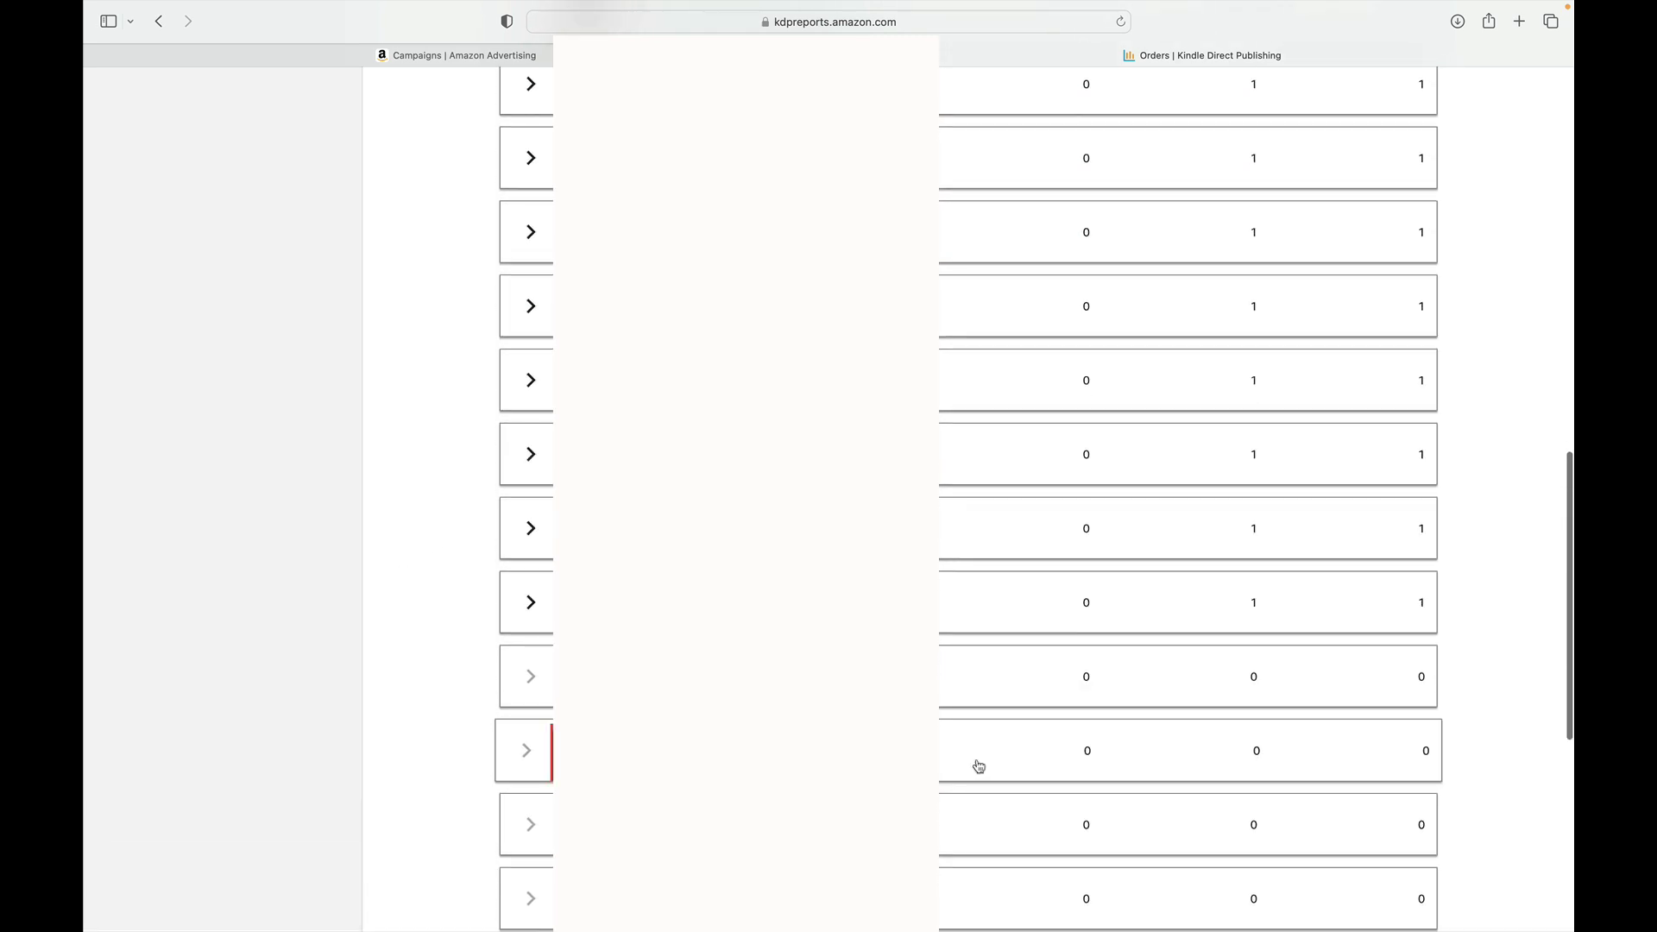
scroll(978, 766, up, 5)
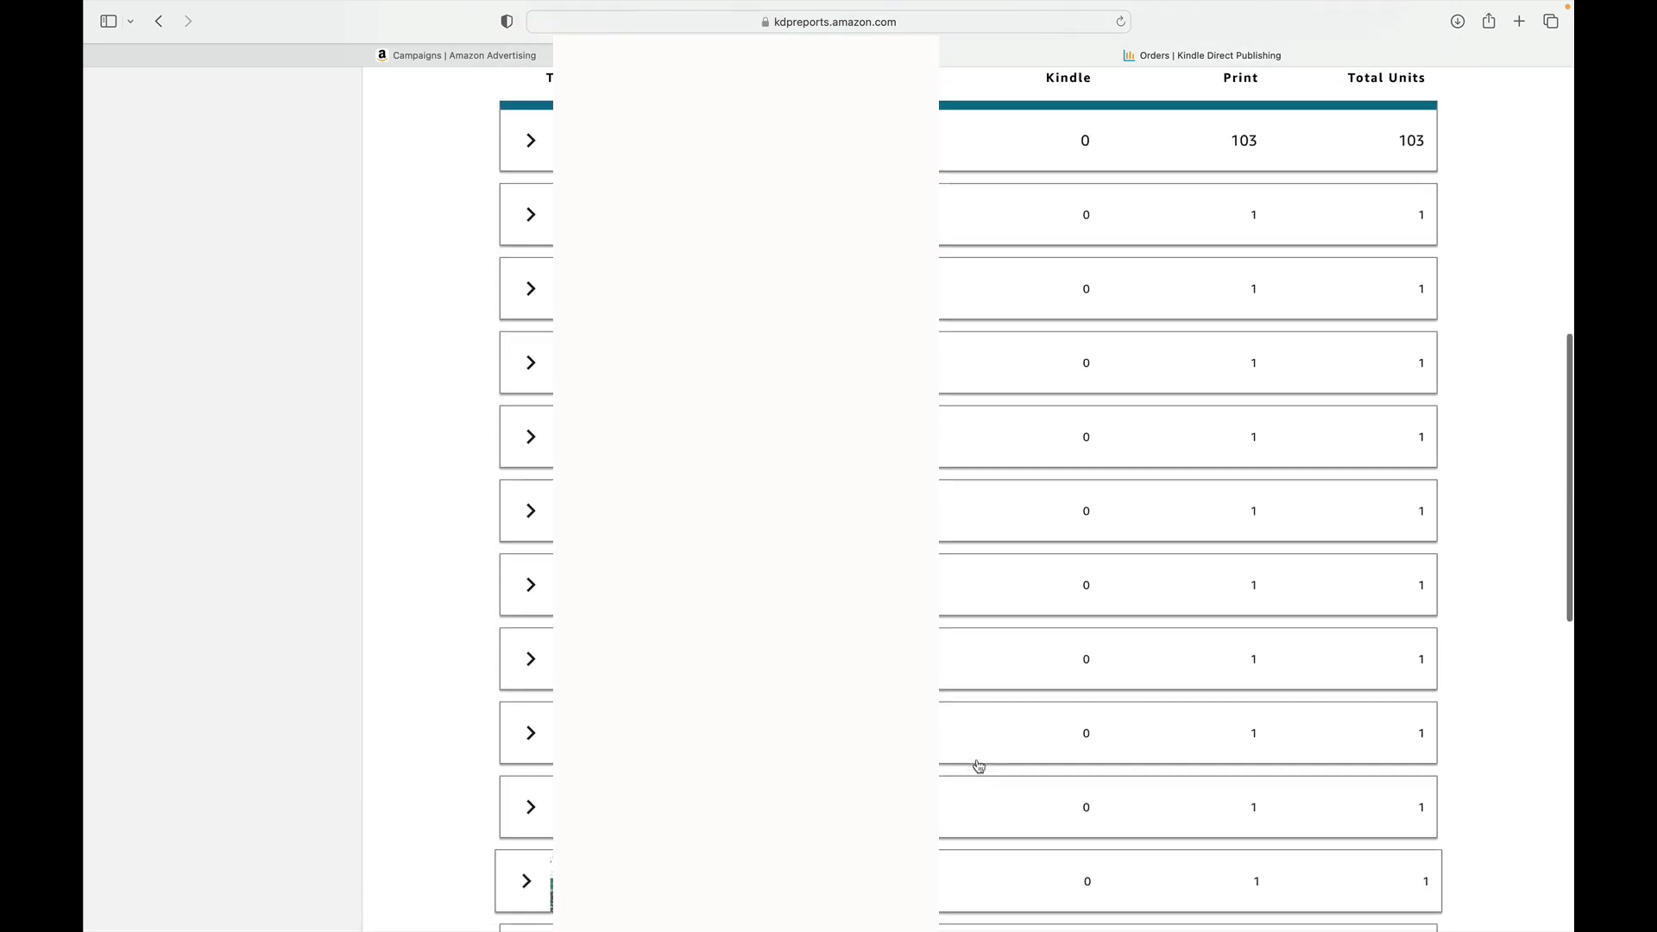
scroll(979, 766, down, 10)
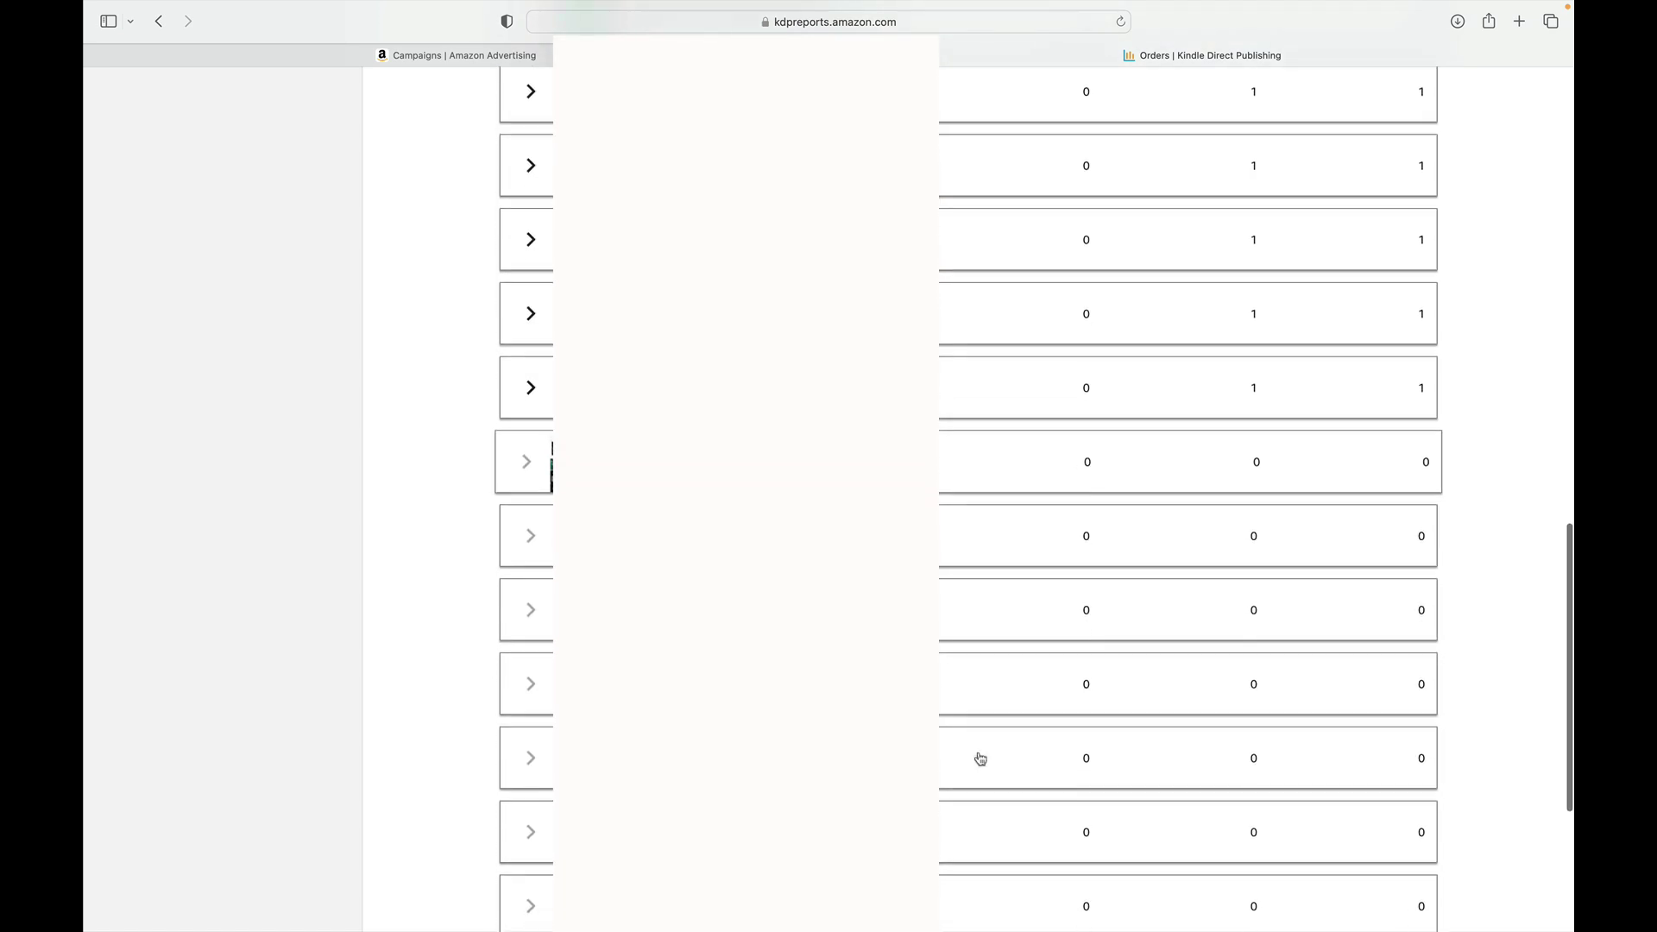
scroll(981, 759, down, 5)
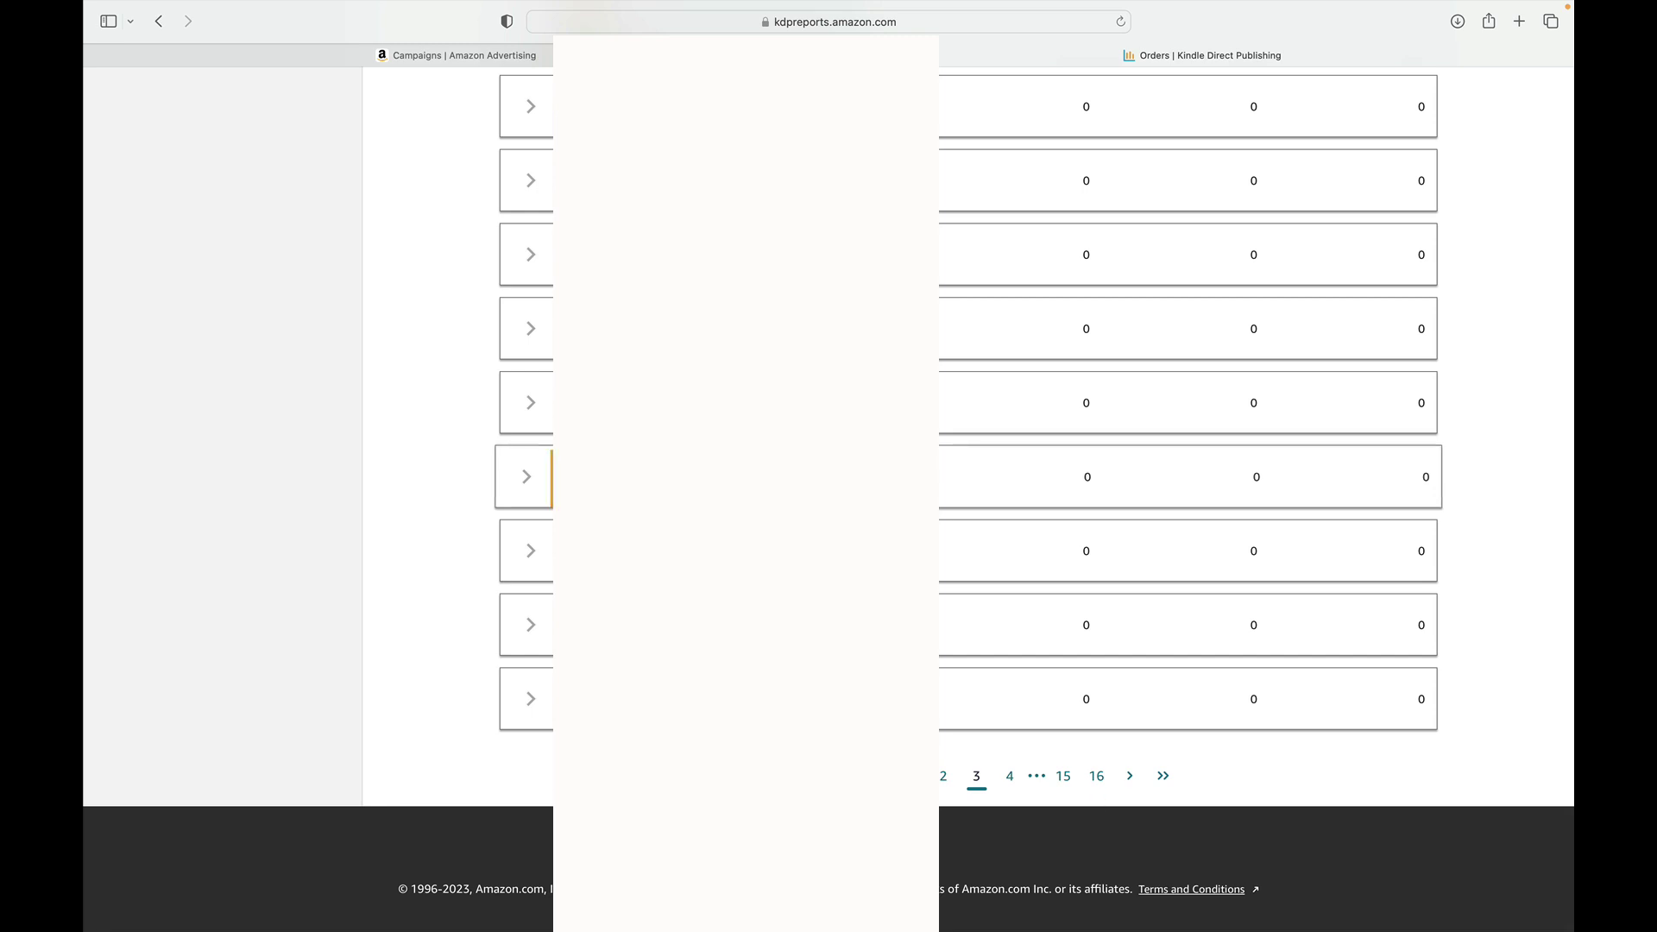
scroll(1188, 363, up, 2)
scroll(1188, 483, up, 10)
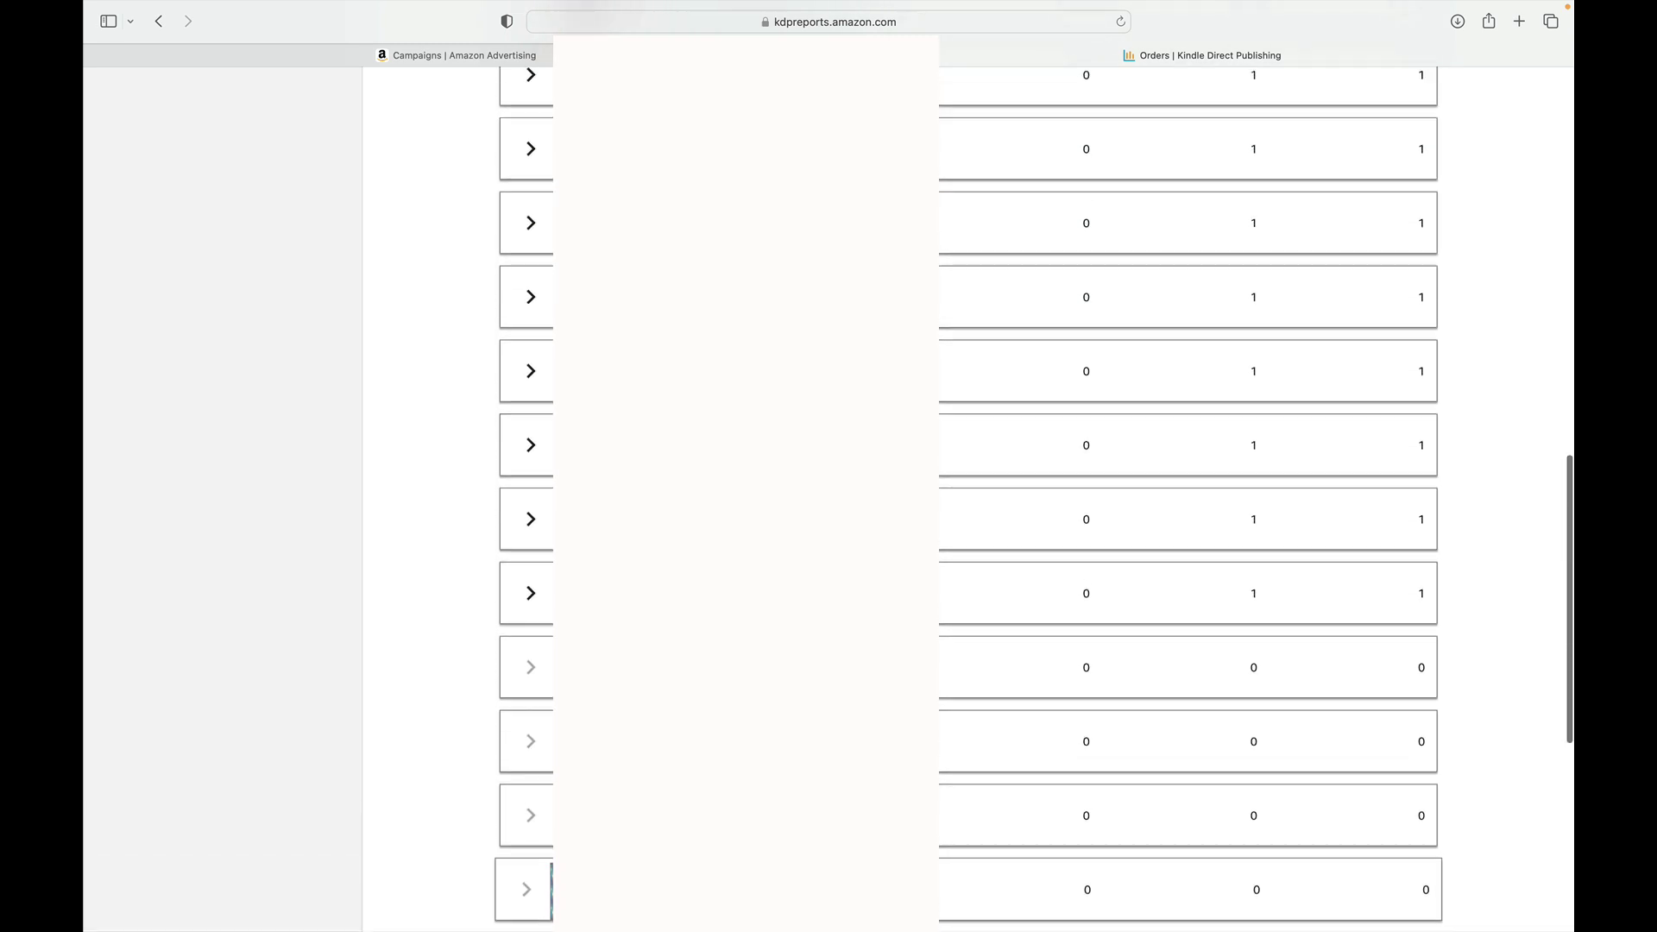
scroll(1188, 483, down, 9)
scroll(448, 614, down, 5)
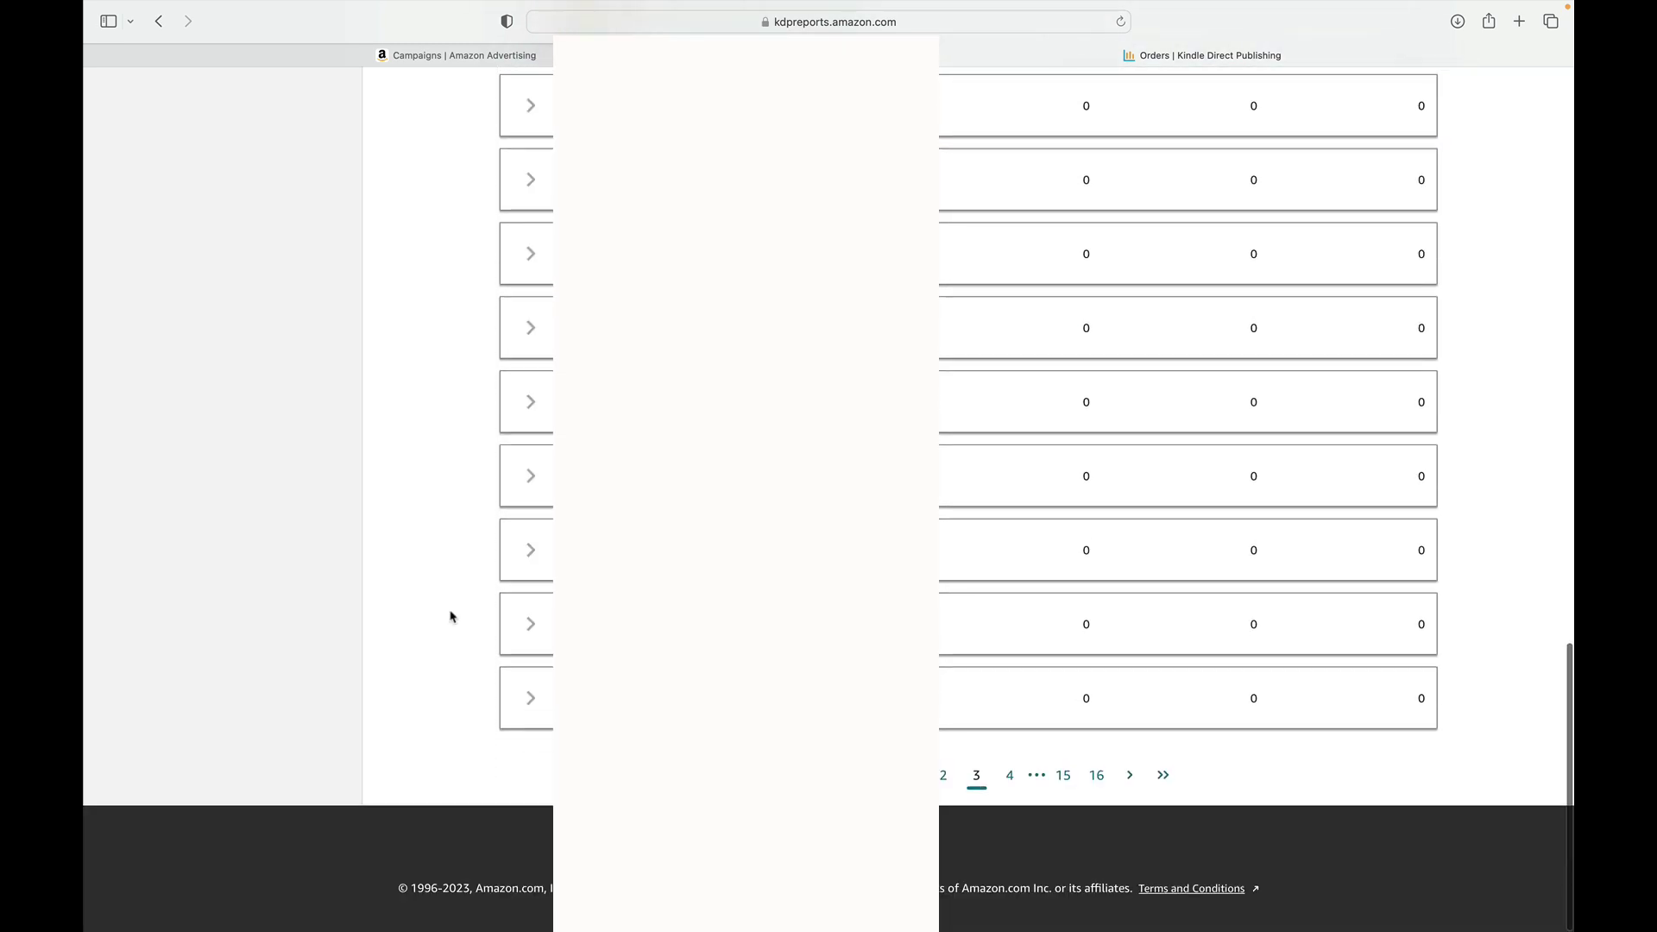
scroll(450, 615, up, 4)
scroll(451, 615, down, 5)
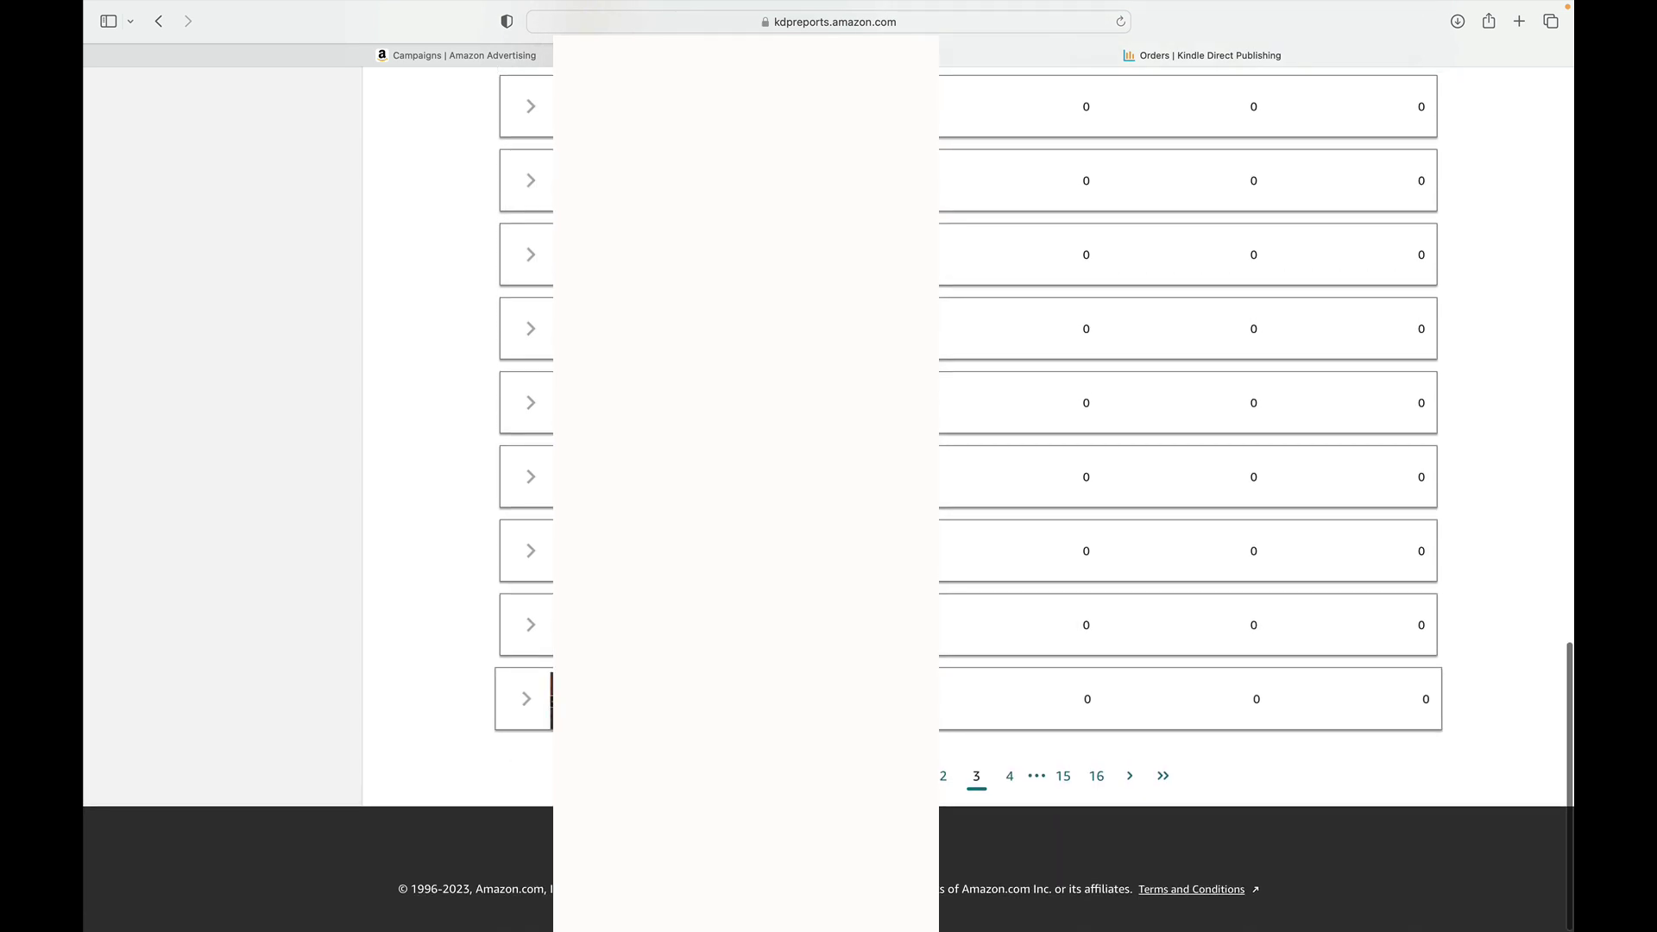
scroll(314, 649, up, 15)
scroll(315, 650, up, 3)
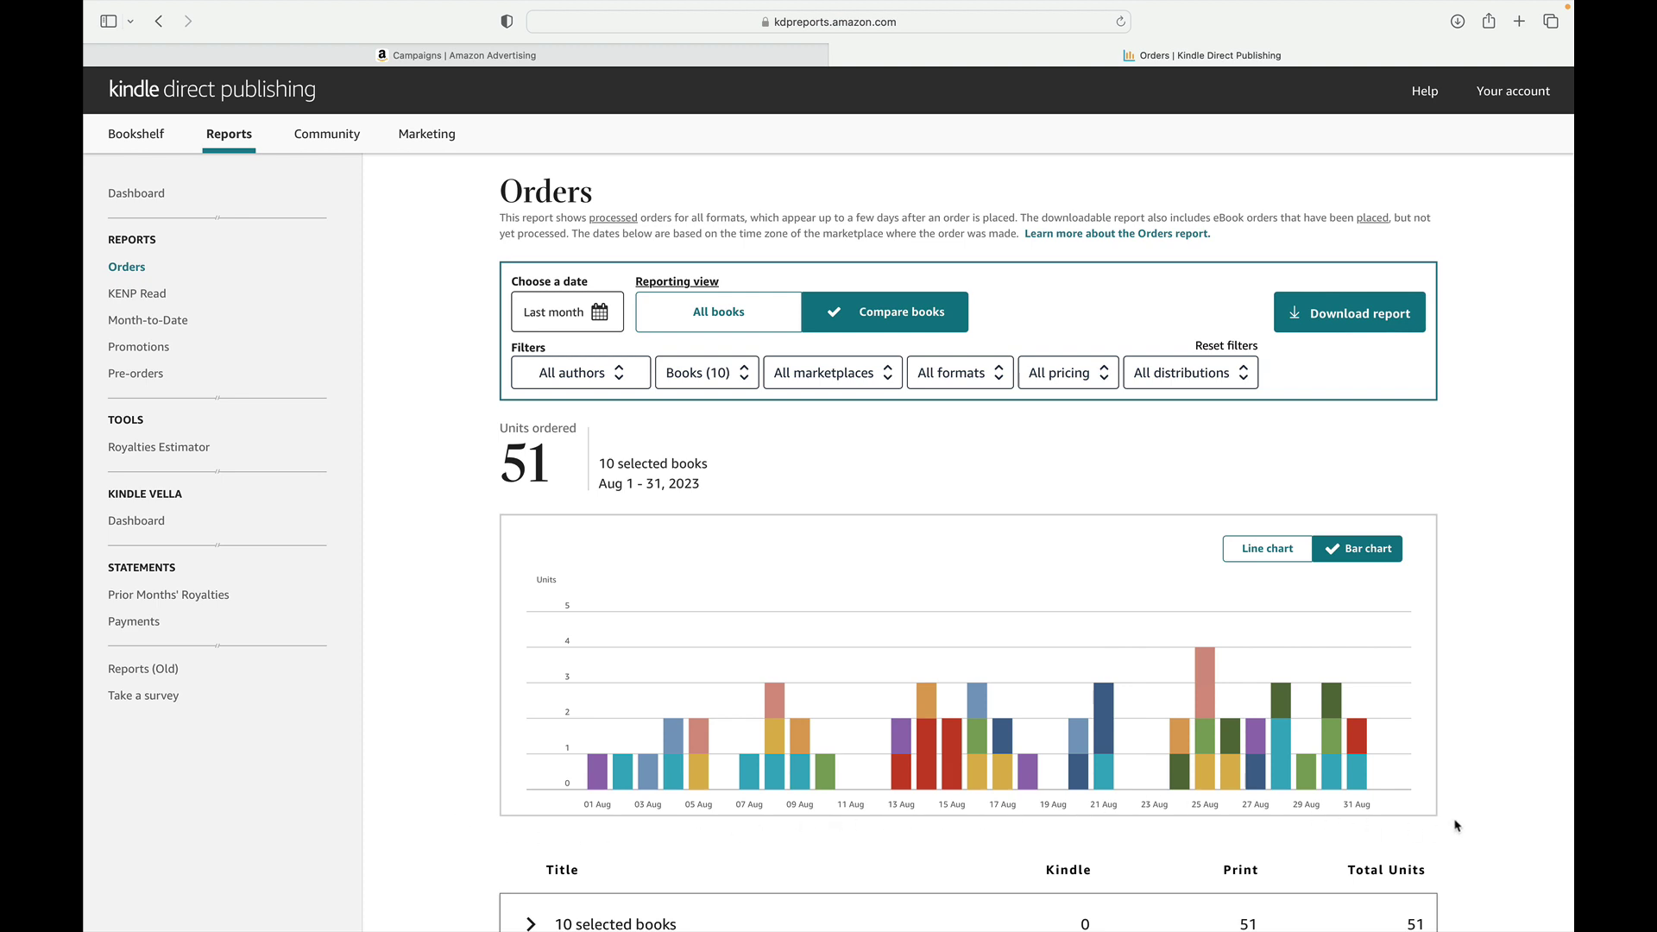
Scroll down the ten-book bar chart comparison of August 2023 orders (51 units).
scroll(598, 824, down, 1)
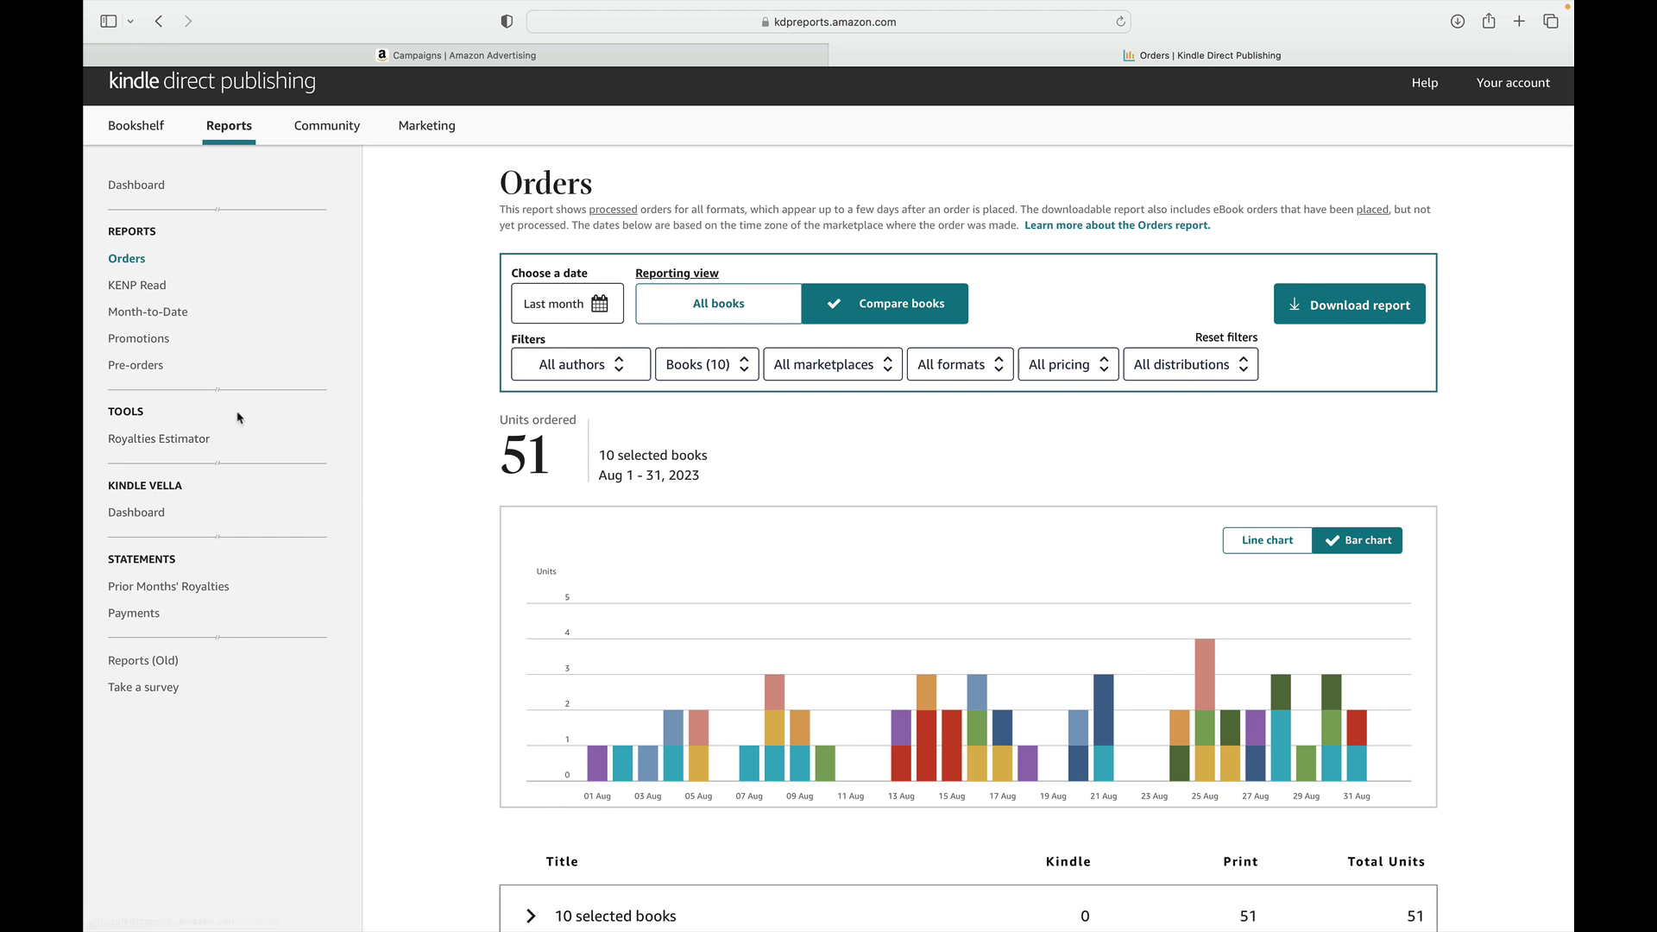
Open the Royalties Estimator for last month, showing a $180.41 estimate for August 2023.
click(164, 438)
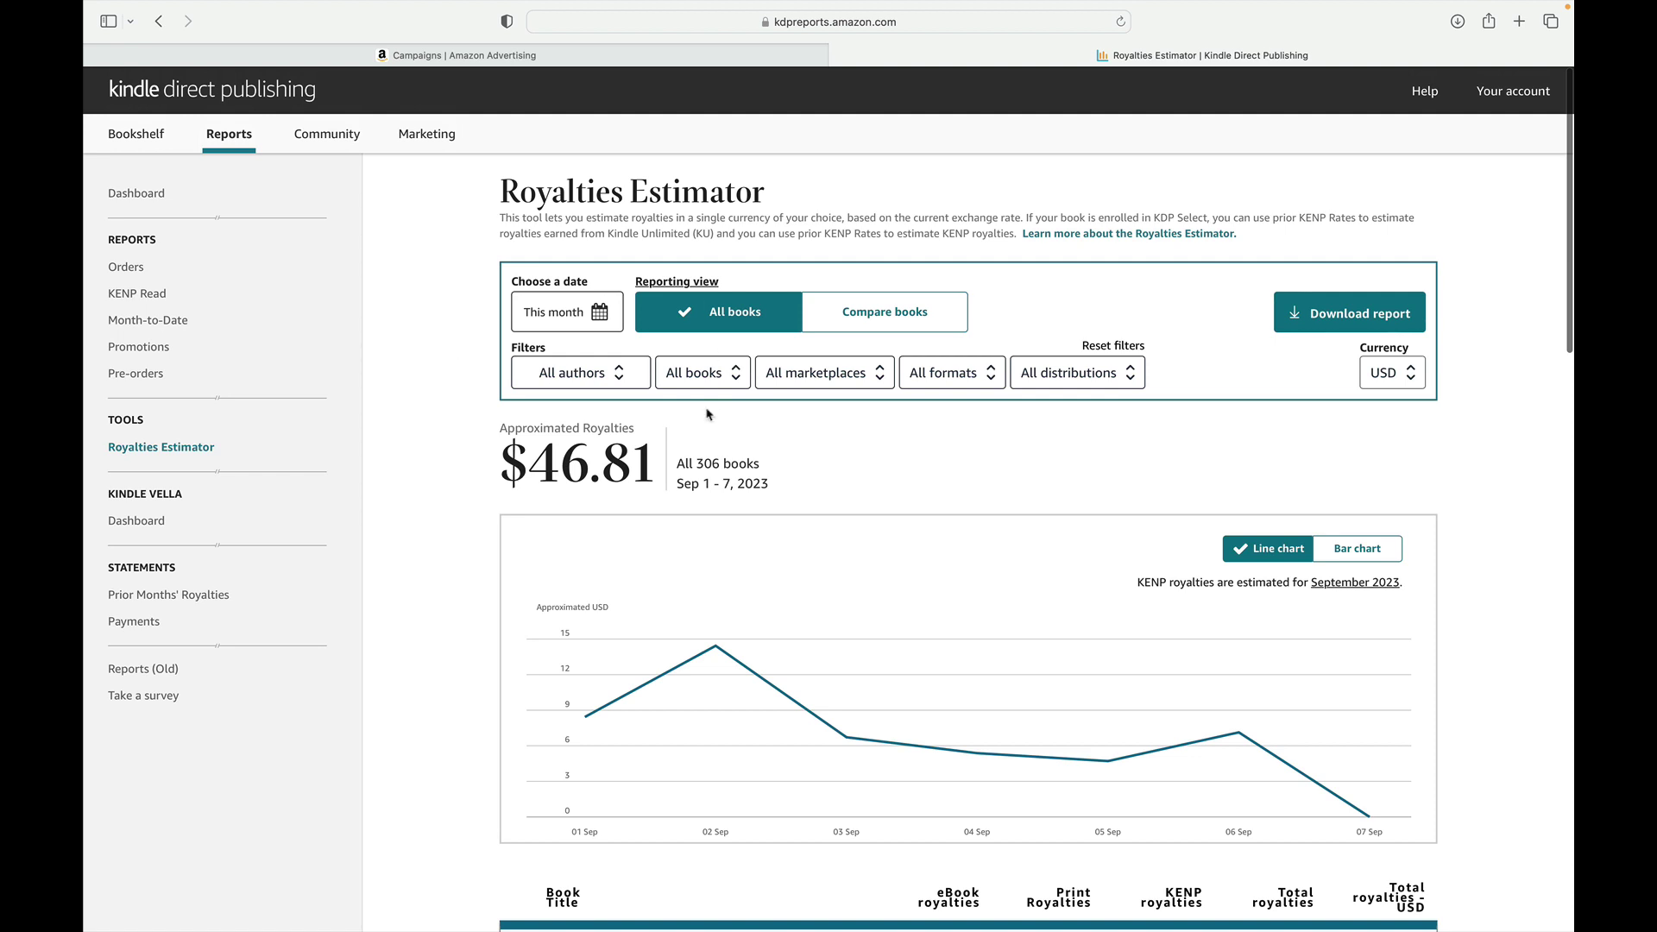
click(571, 307)
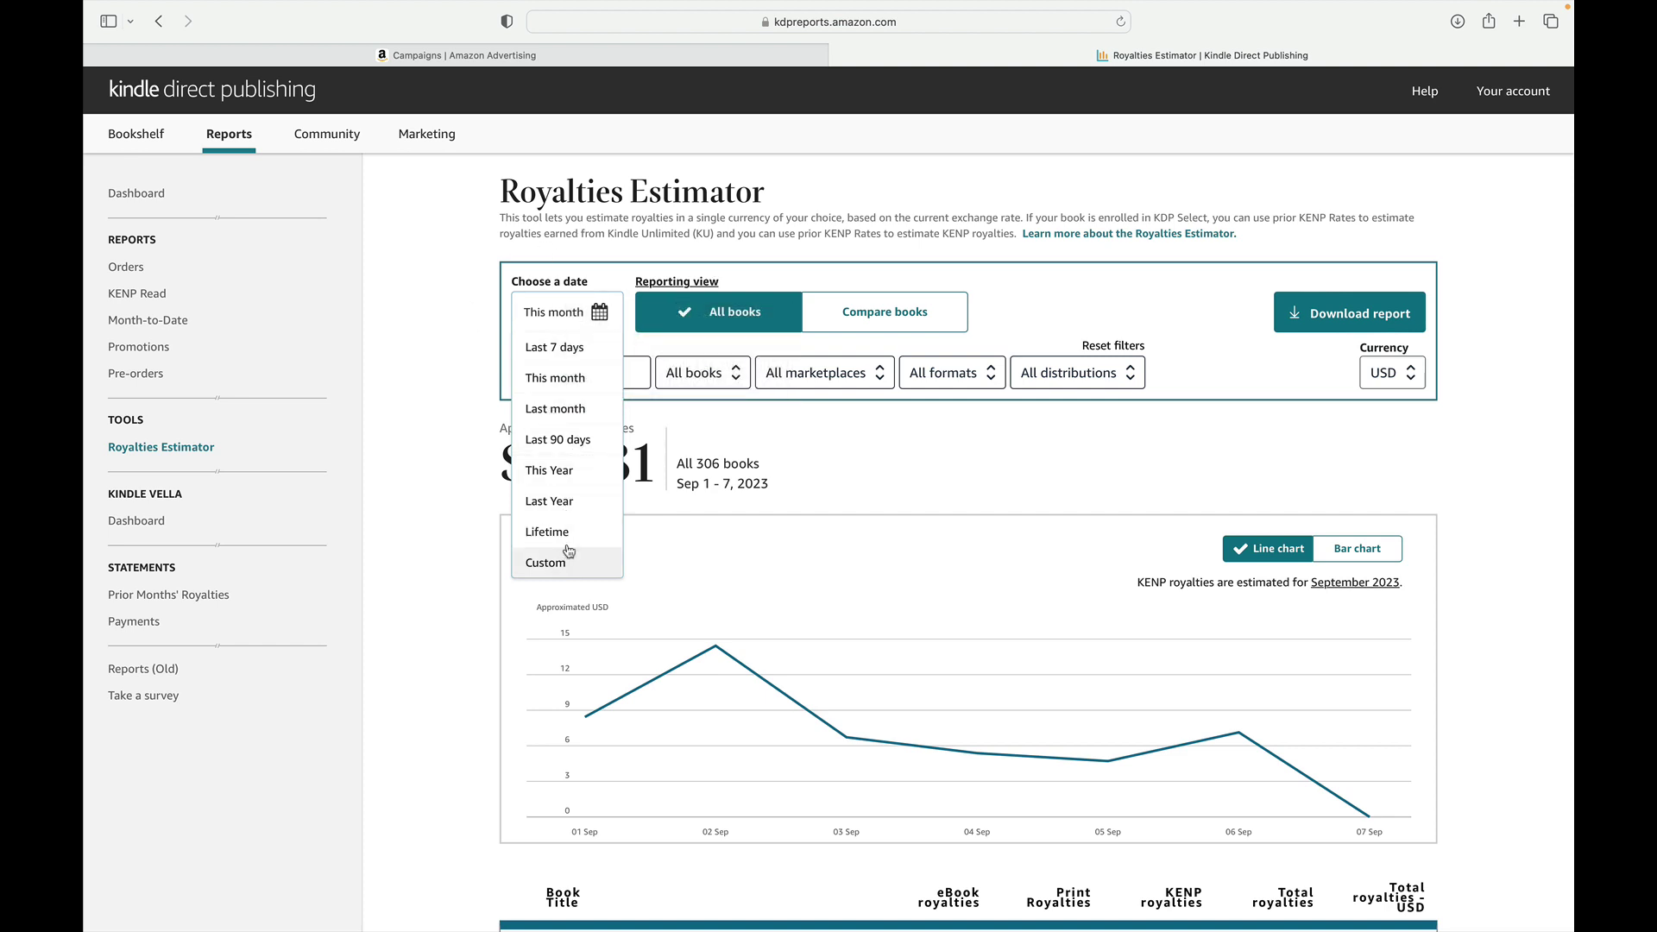
click(584, 418)
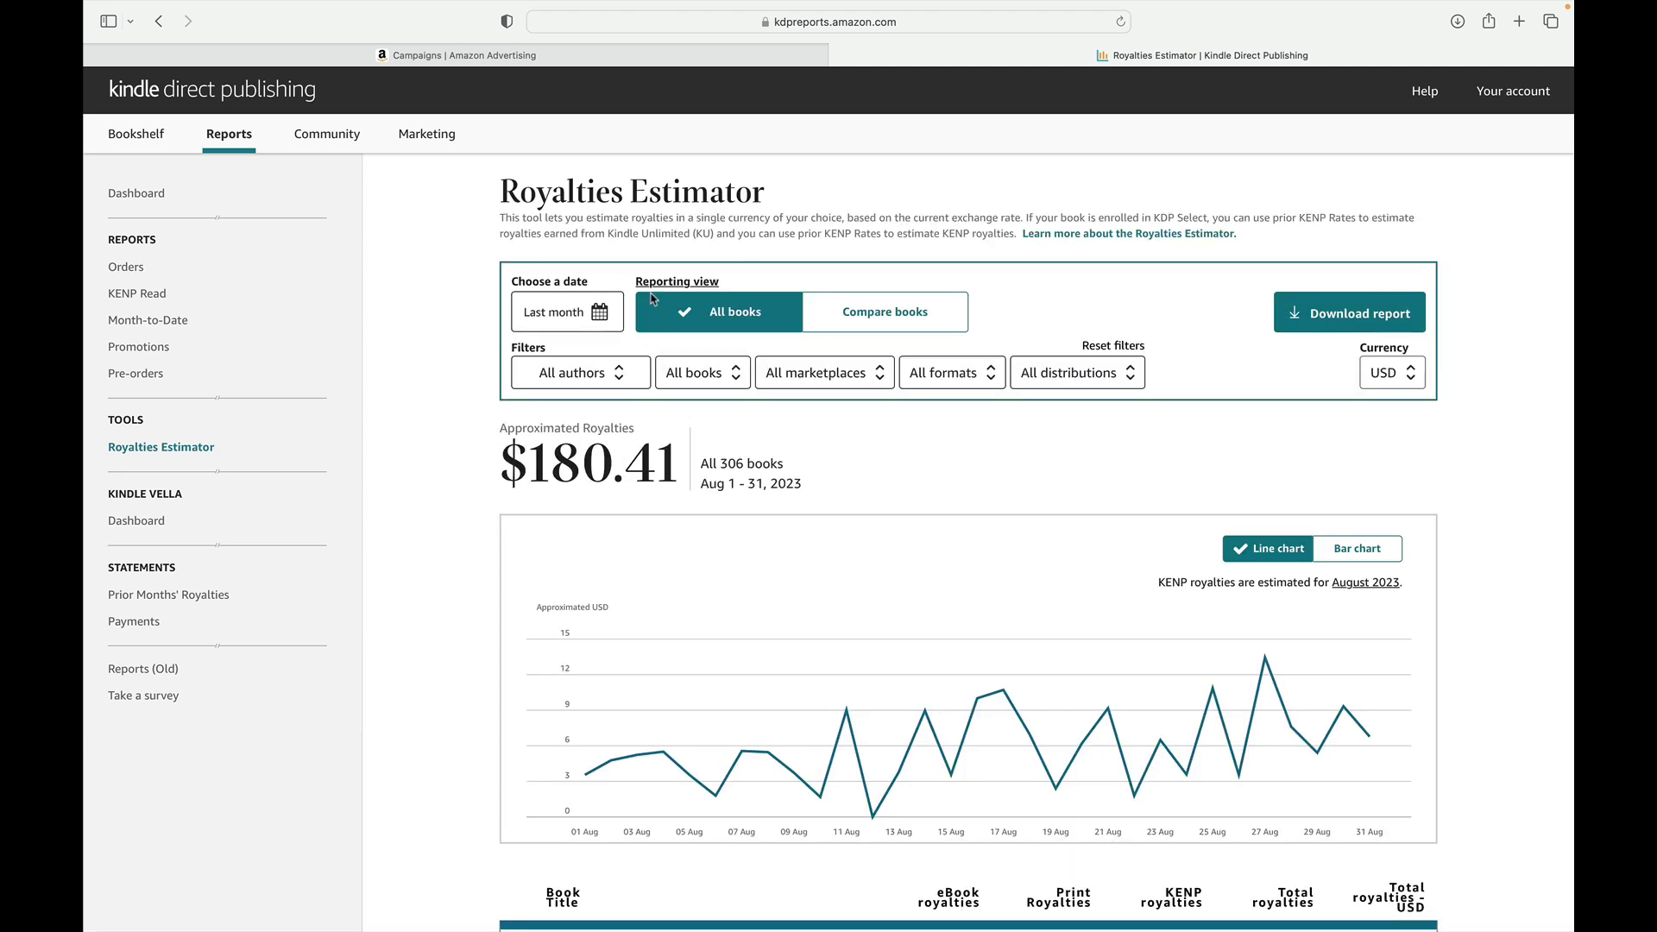
scroll(500, 453, up, 1)
From Marketing, choose Amazon.com as the Amazon Ads marketplace and go to the Ads Console.
click(441, 140)
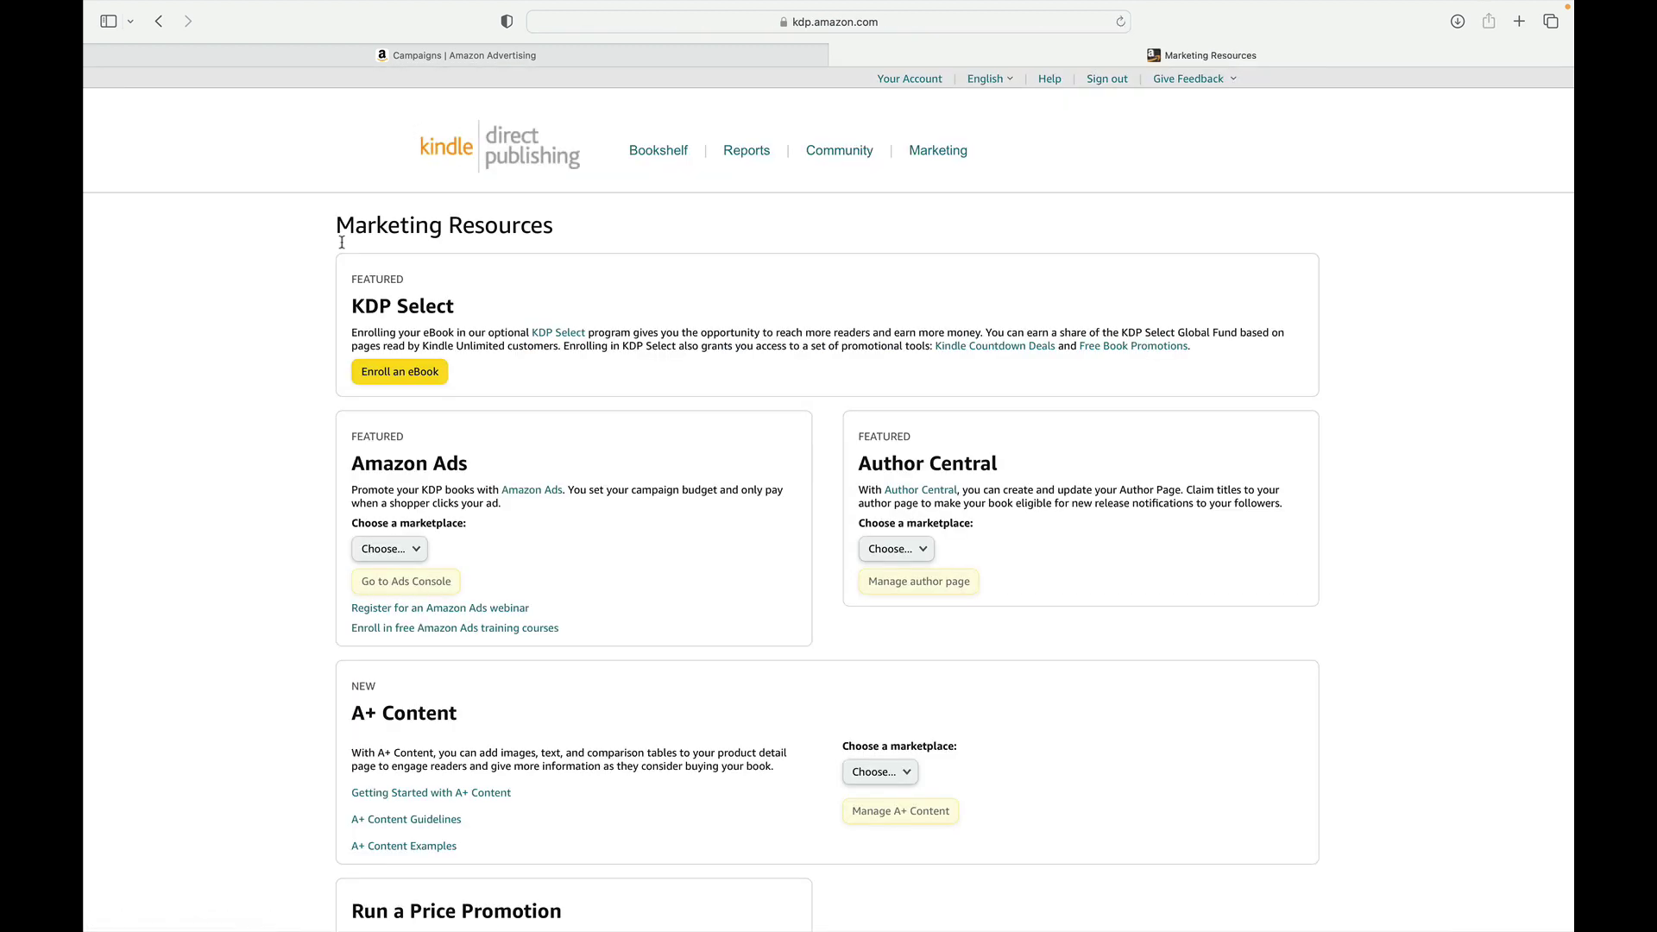
click(404, 552)
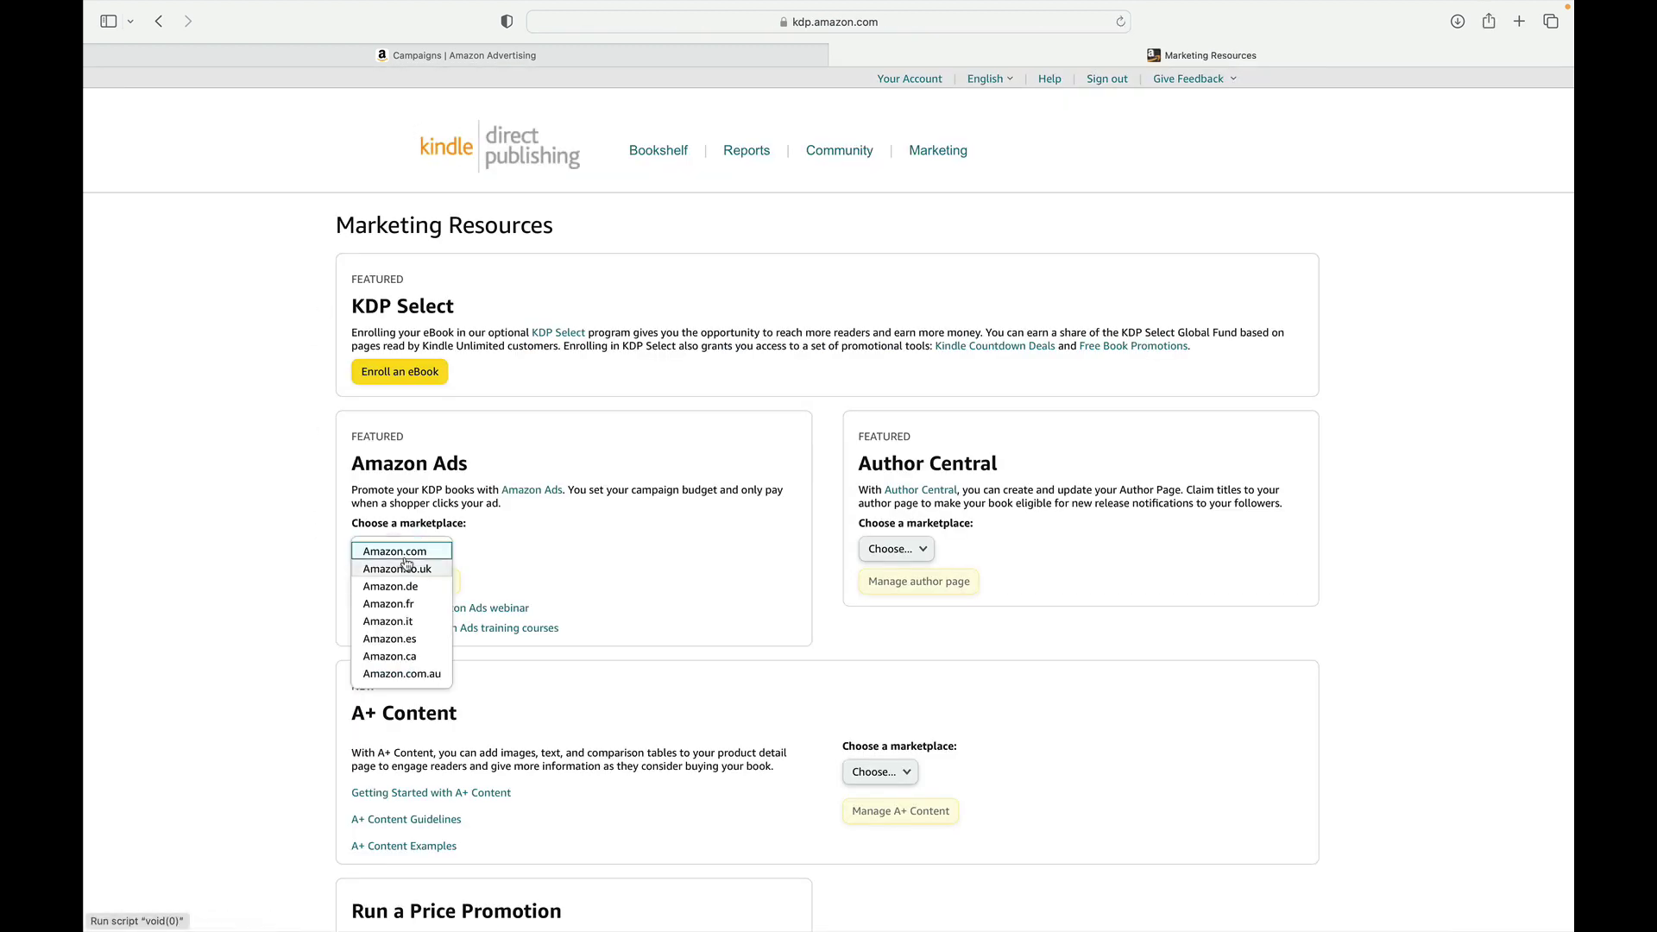
click(406, 556)
click(438, 582)
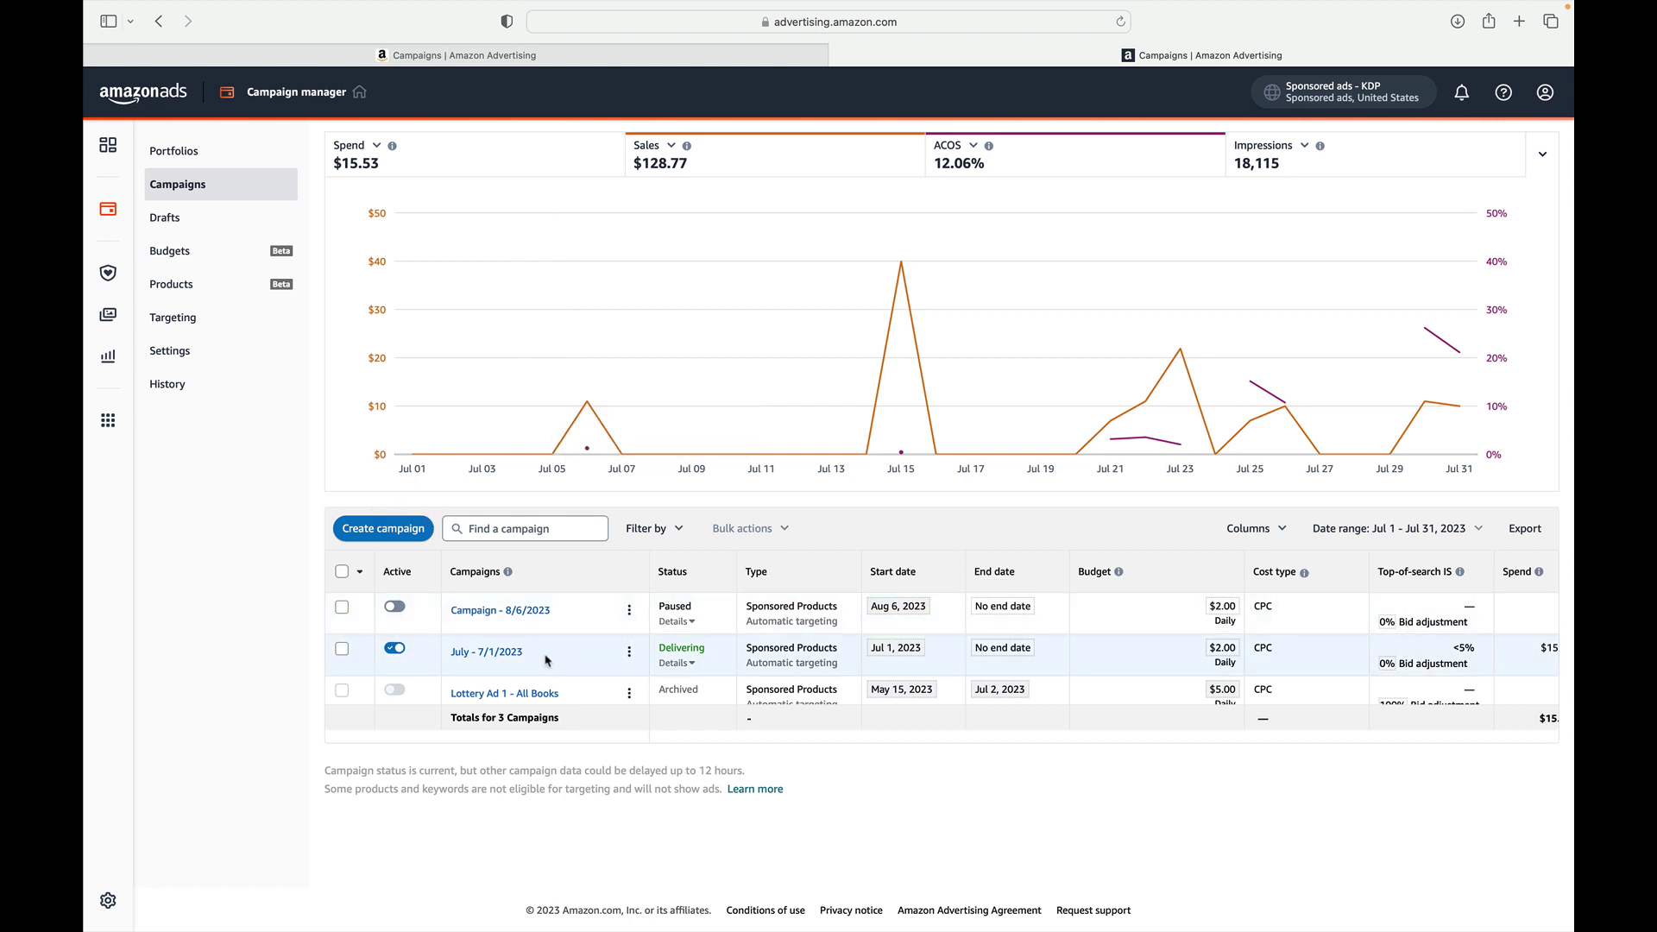
Open the July - 7/1/2023 campaign and then its July Campaign ad group.
click(493, 657)
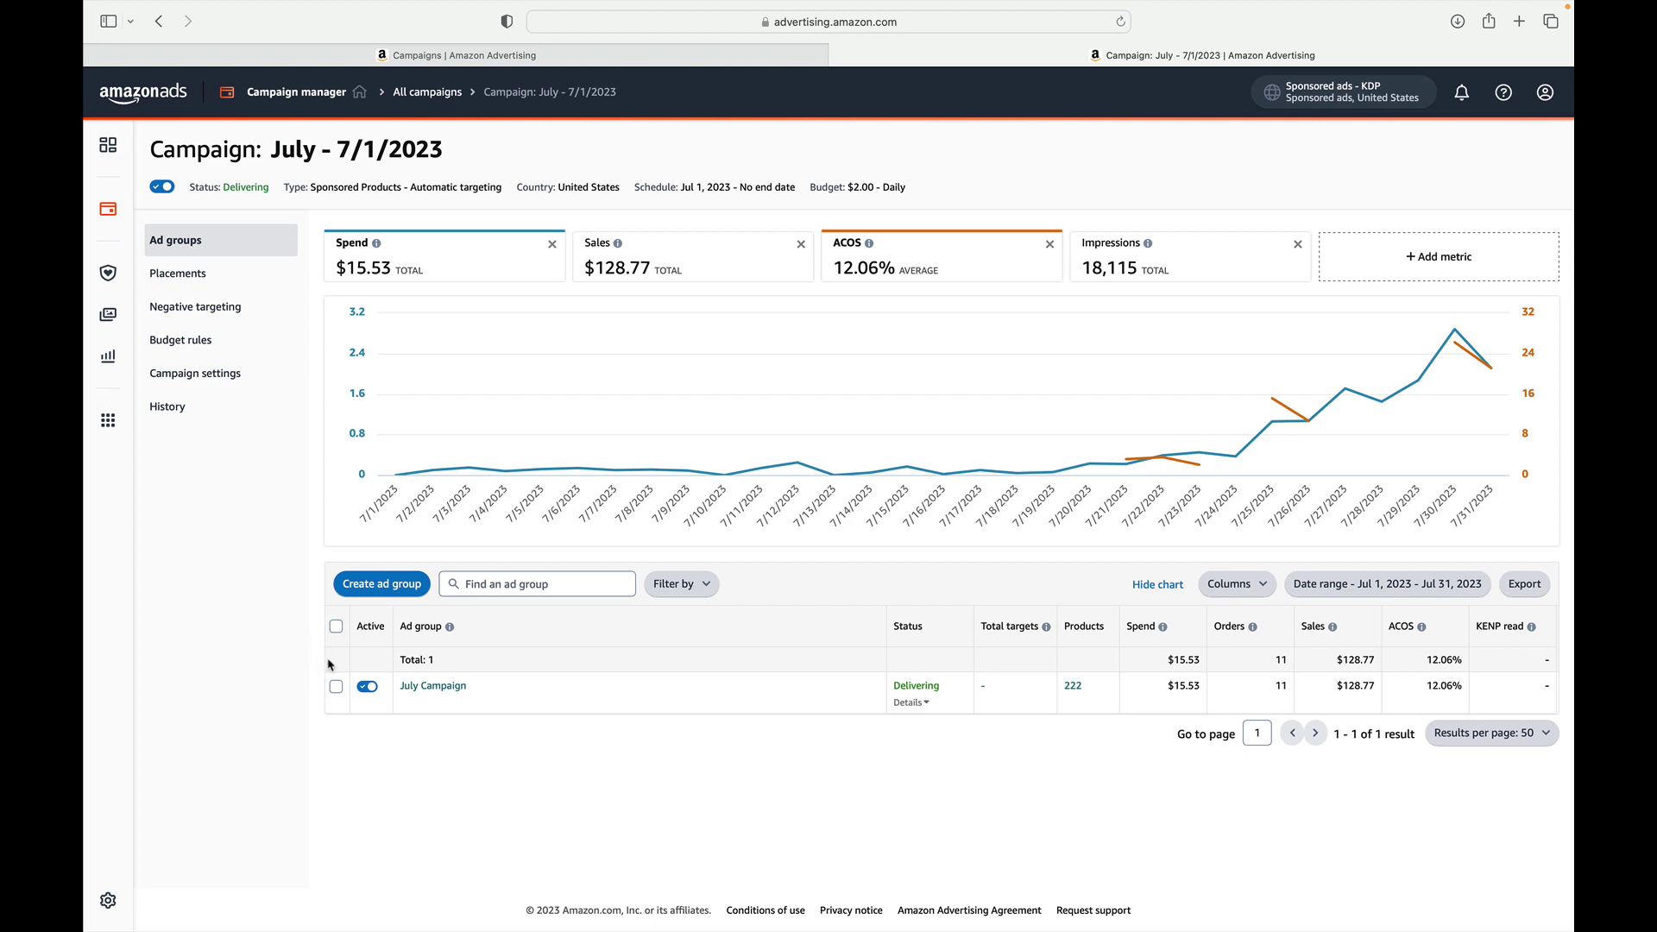
click(434, 687)
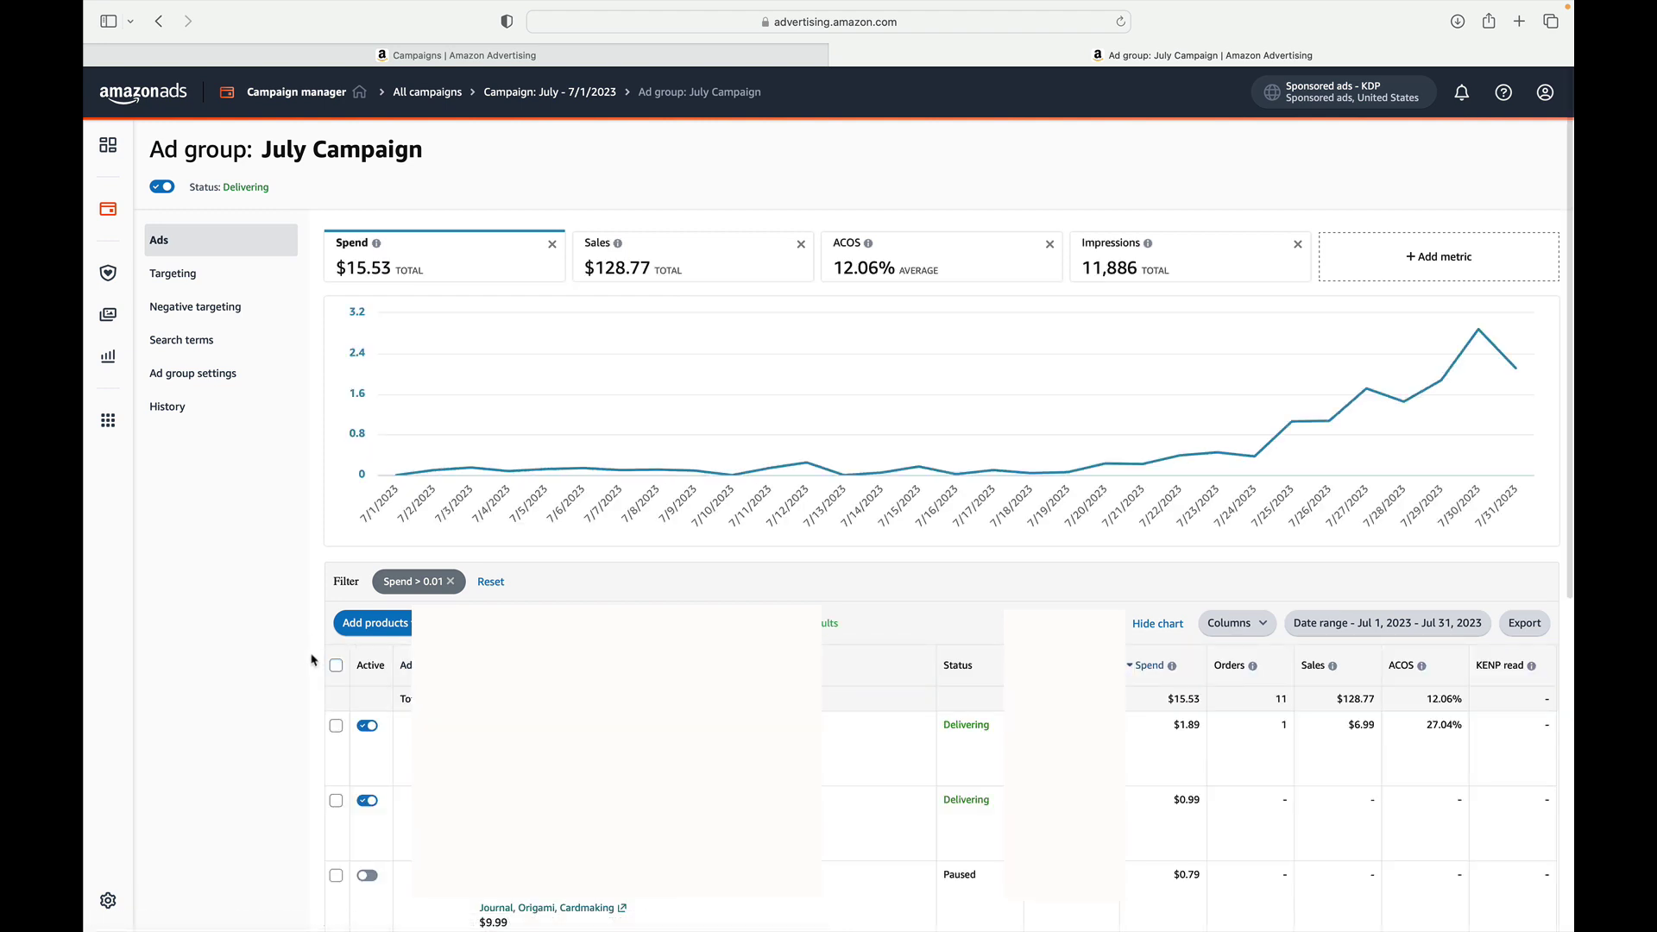
scroll(238, 622, down, 2)
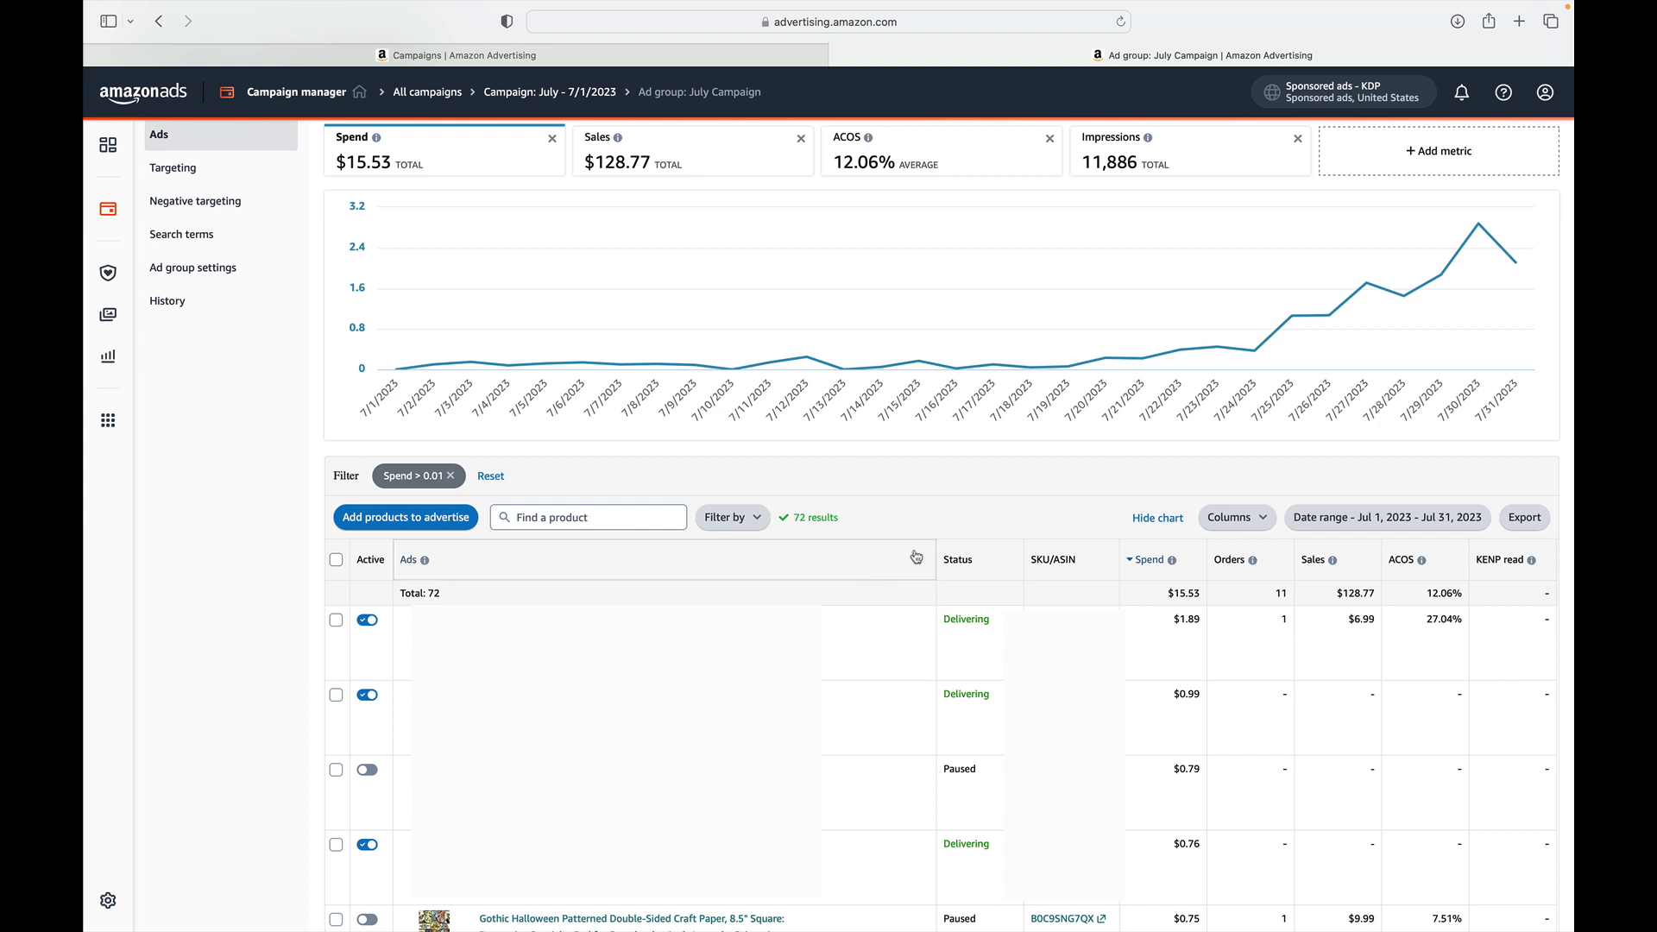
Set the ad group's date range to August 1-31, 2023, showing $30.68 spend.
click(1330, 517)
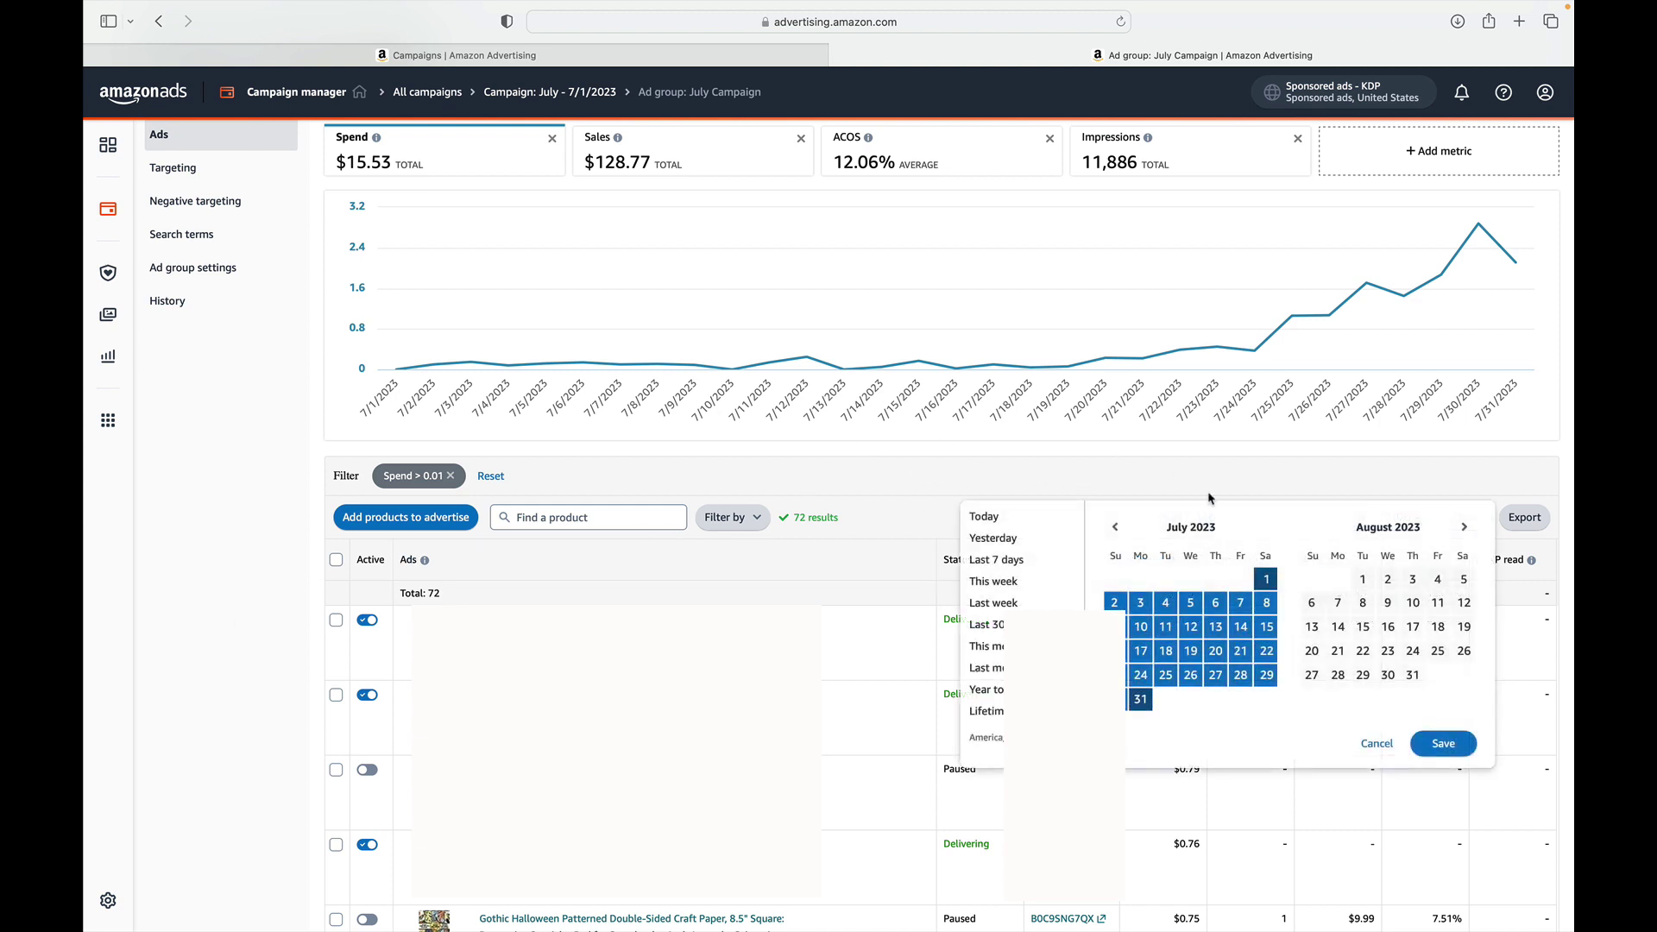
click(1362, 579)
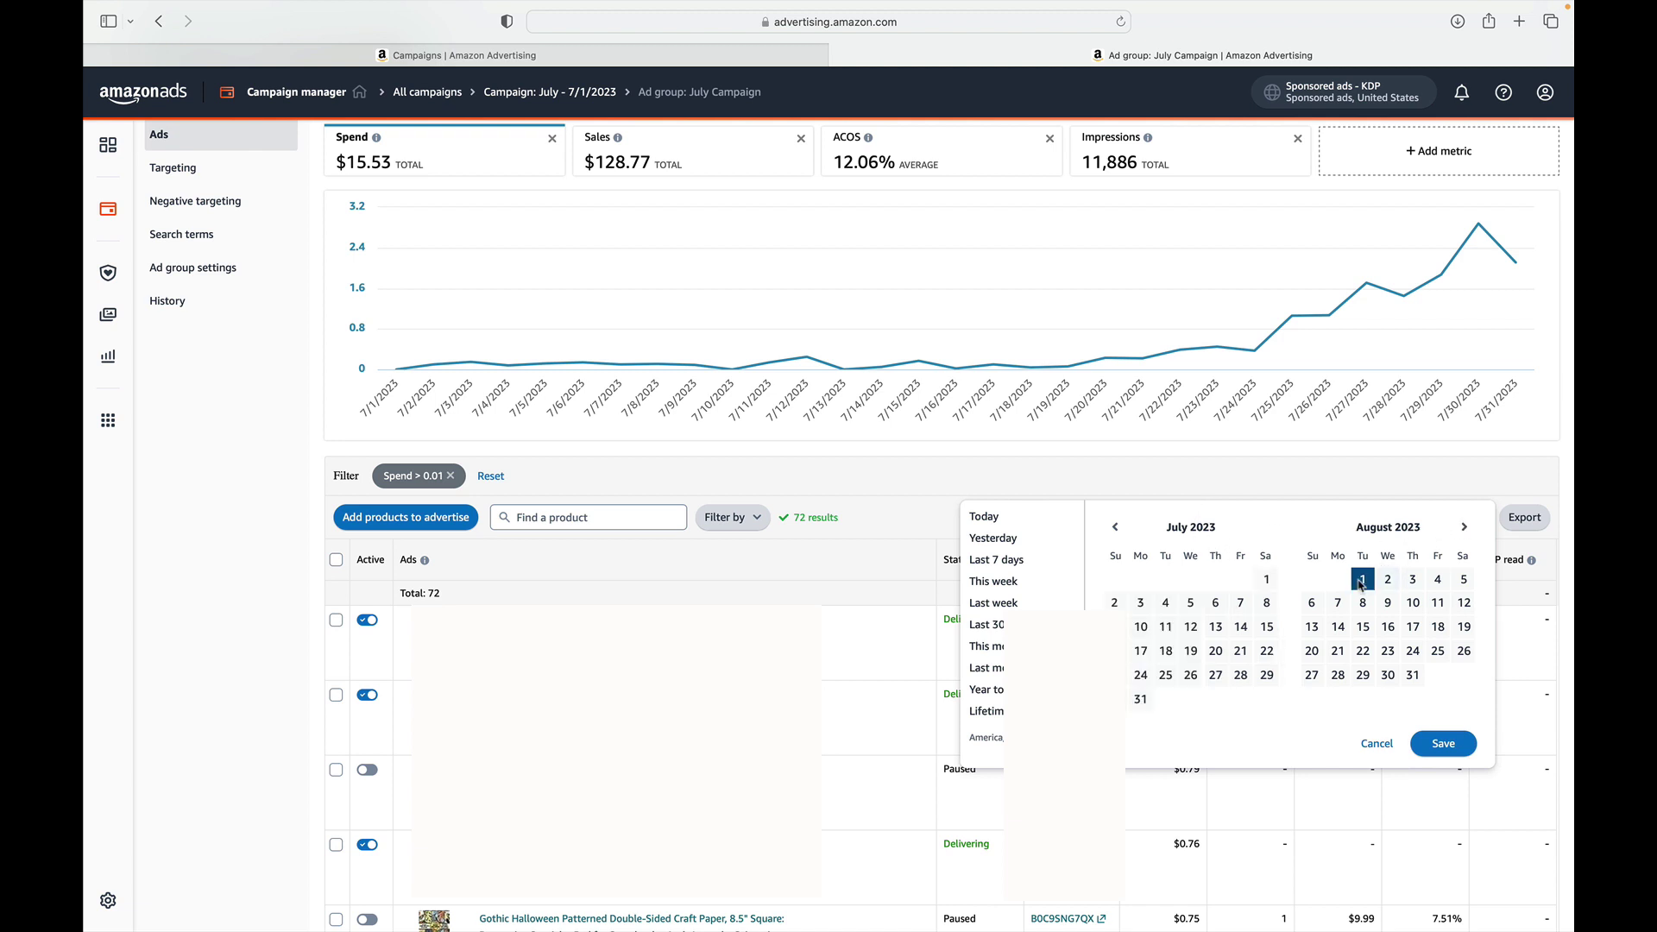
click(1413, 676)
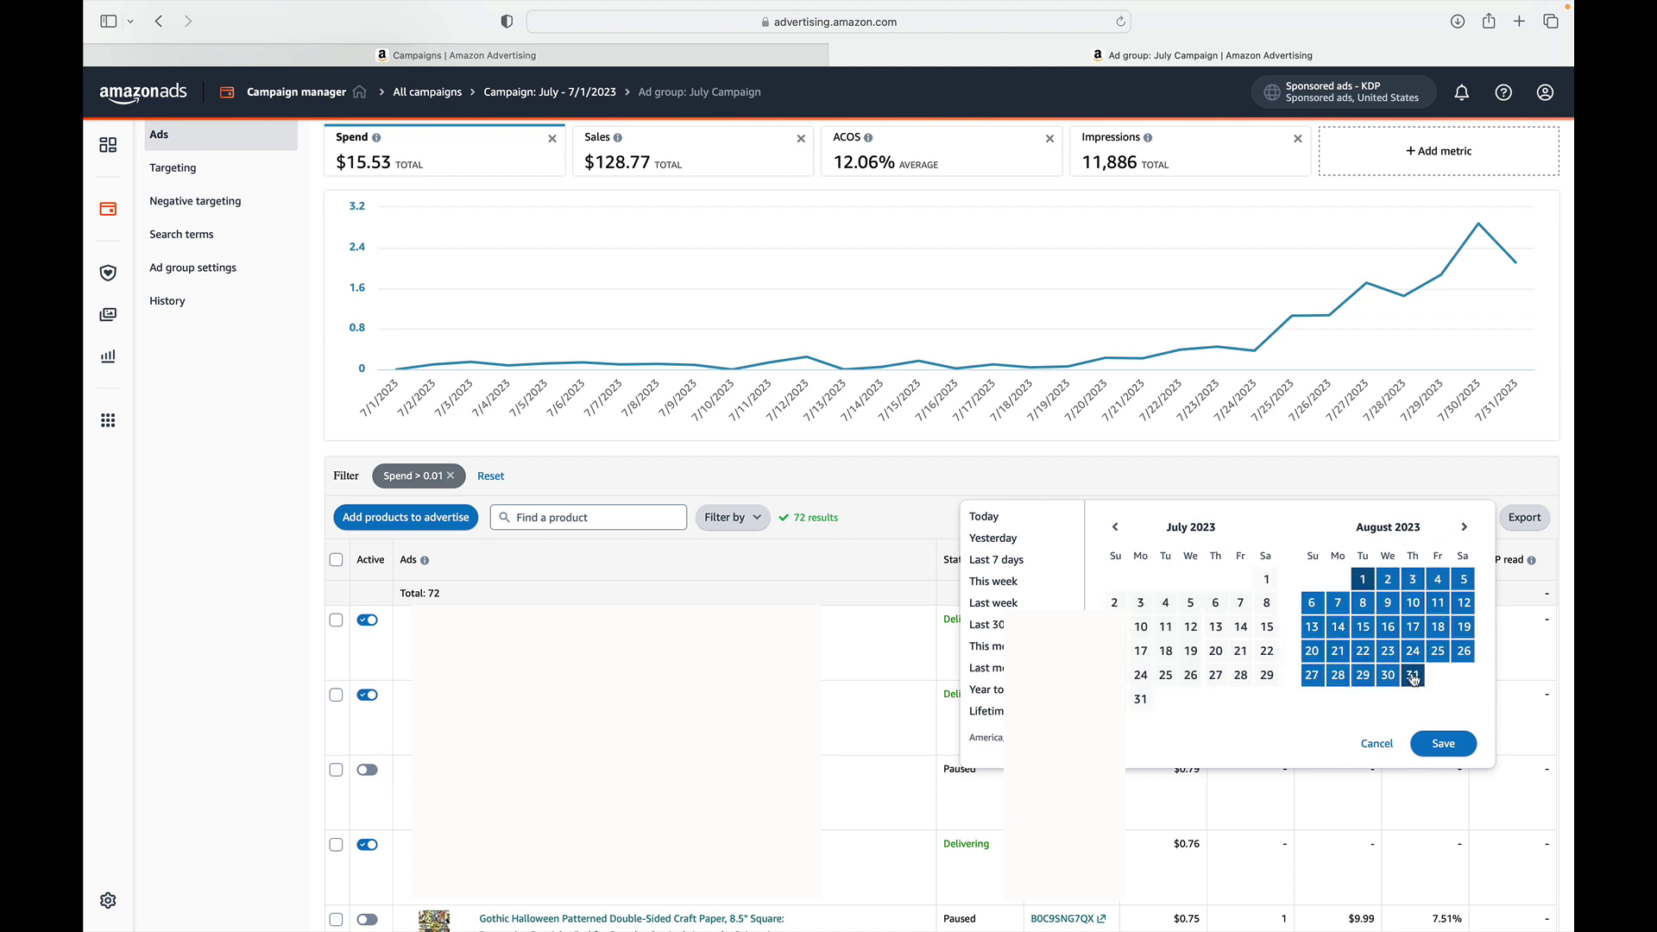
click(1444, 743)
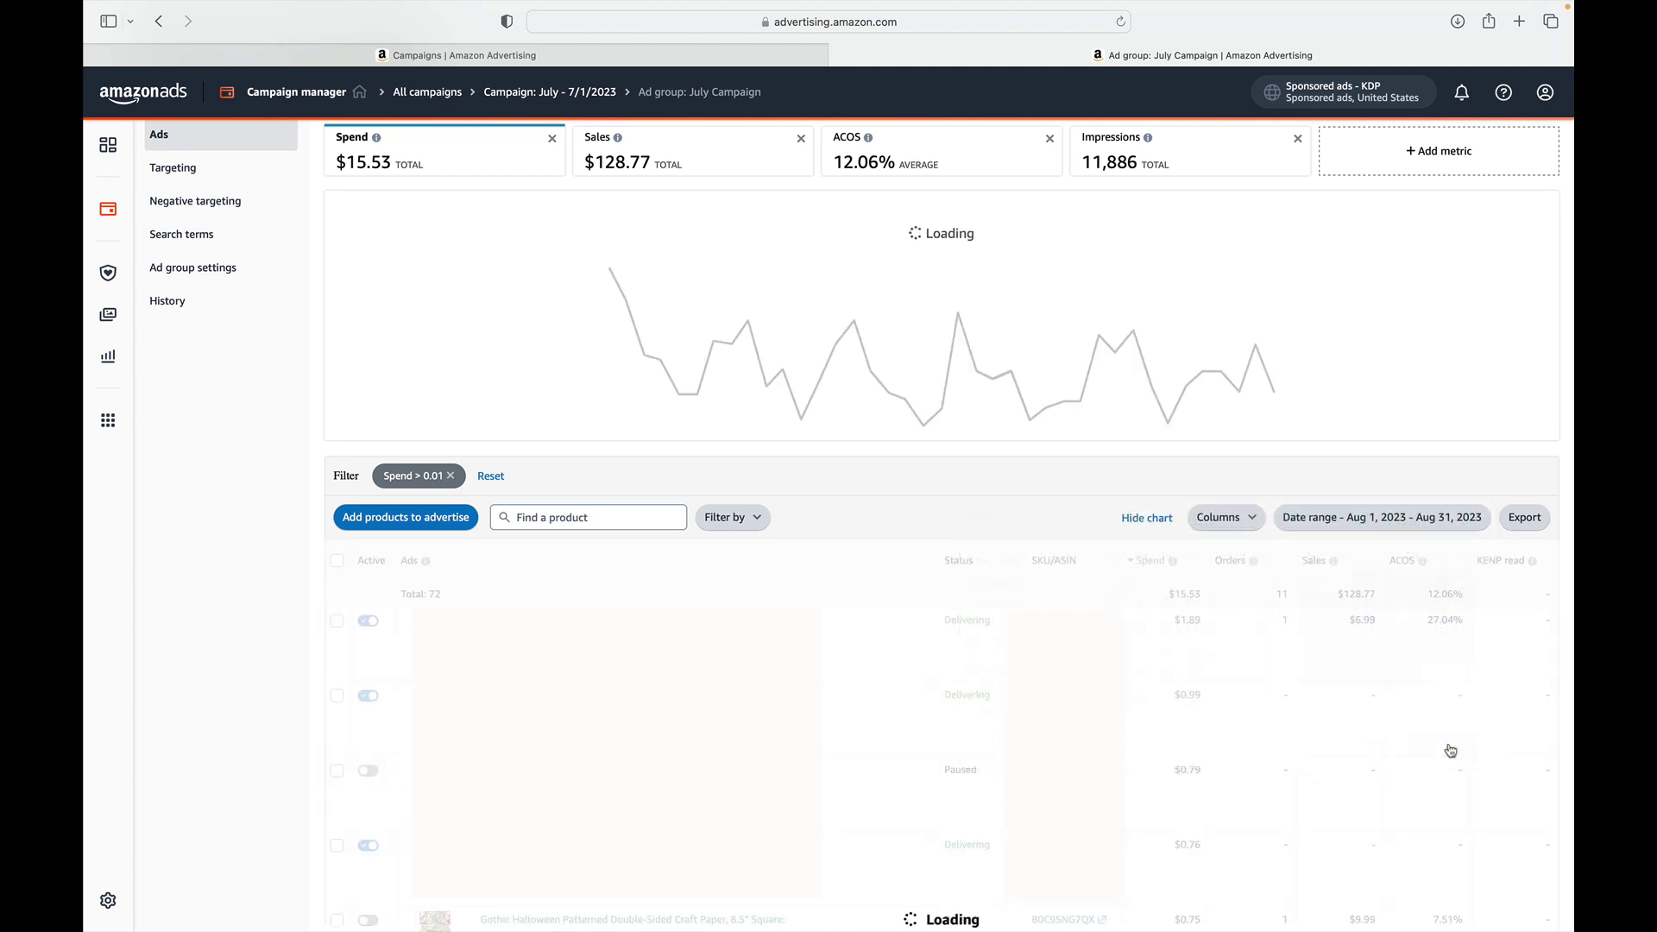
scroll(751, 596, up, 3)
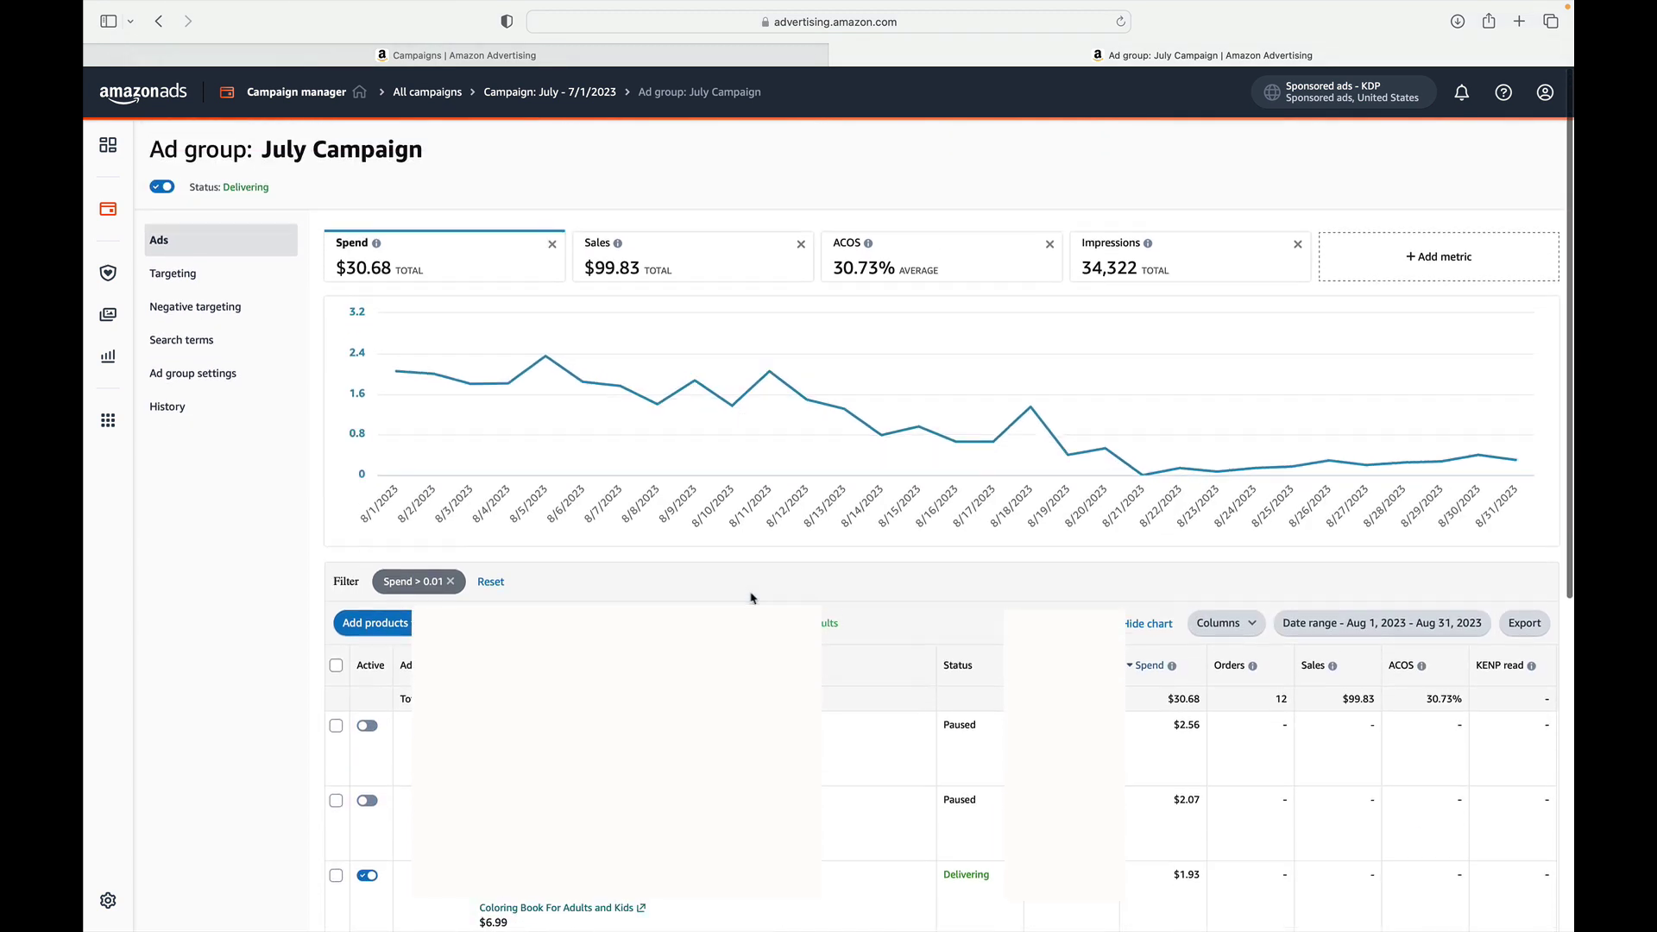